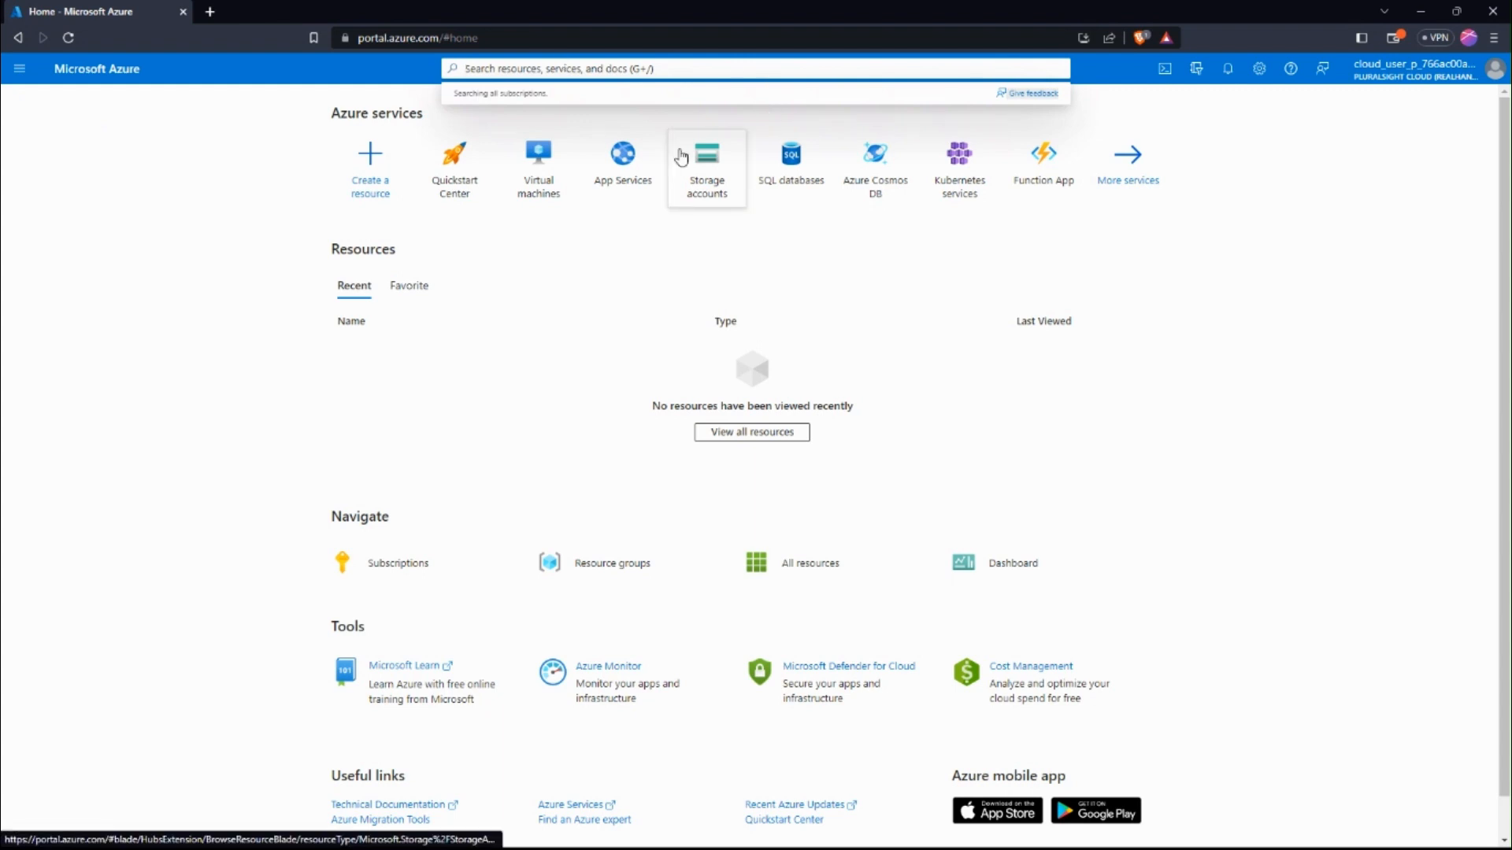
Step: Search the portal for the virtual machine scale sets service and open it
{"action": "mouse_move", "coordinate": [682, 157]}
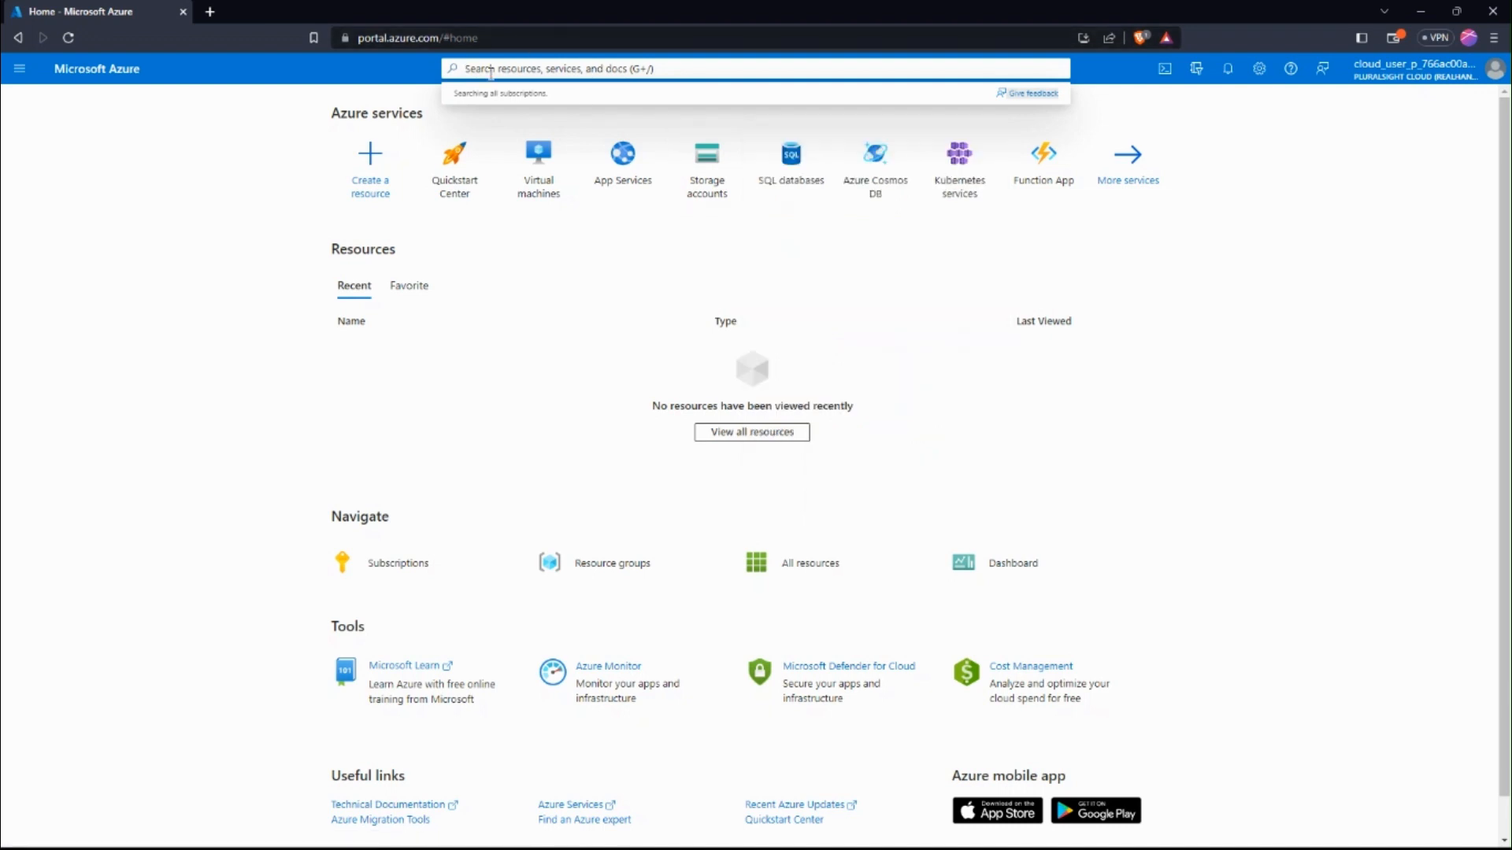
{"action": "type", "text": "v"}
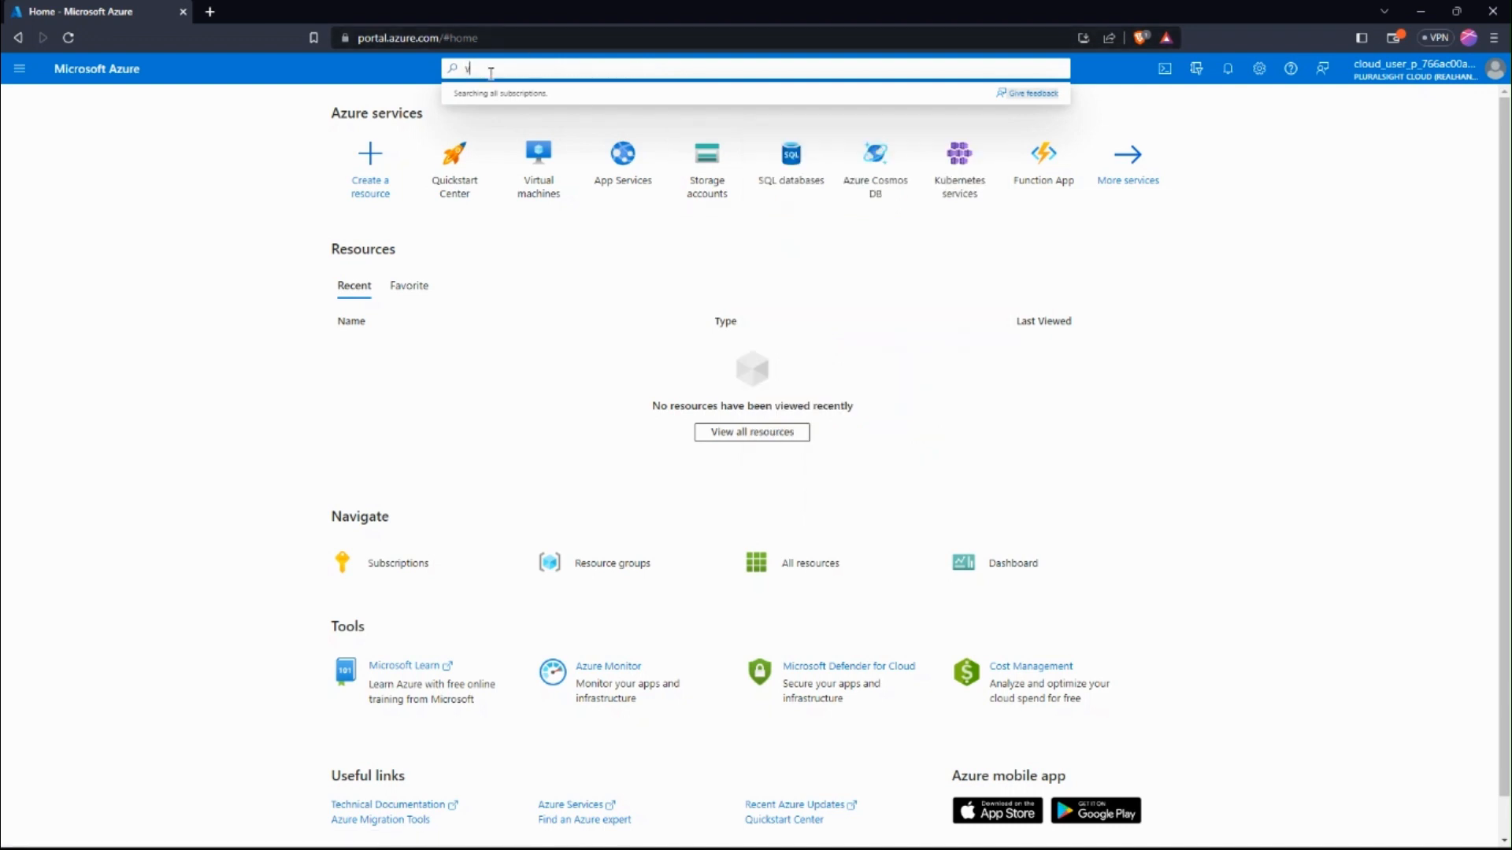
{"action": "type", "text": "i"}
{"action": "type", "text": "ss"}
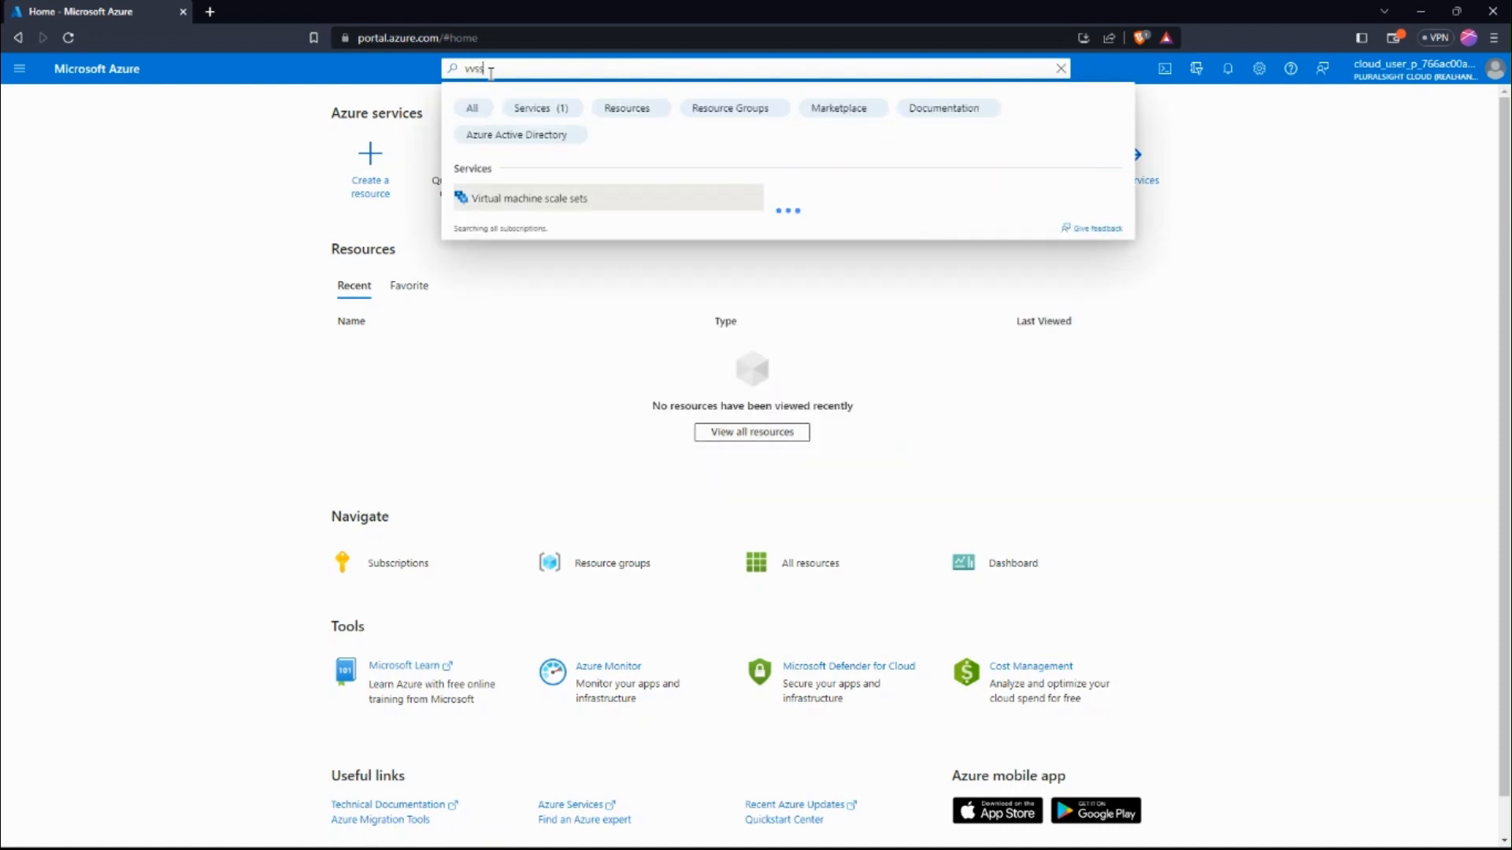
{"action": "left_click", "coordinate": [516, 207]}
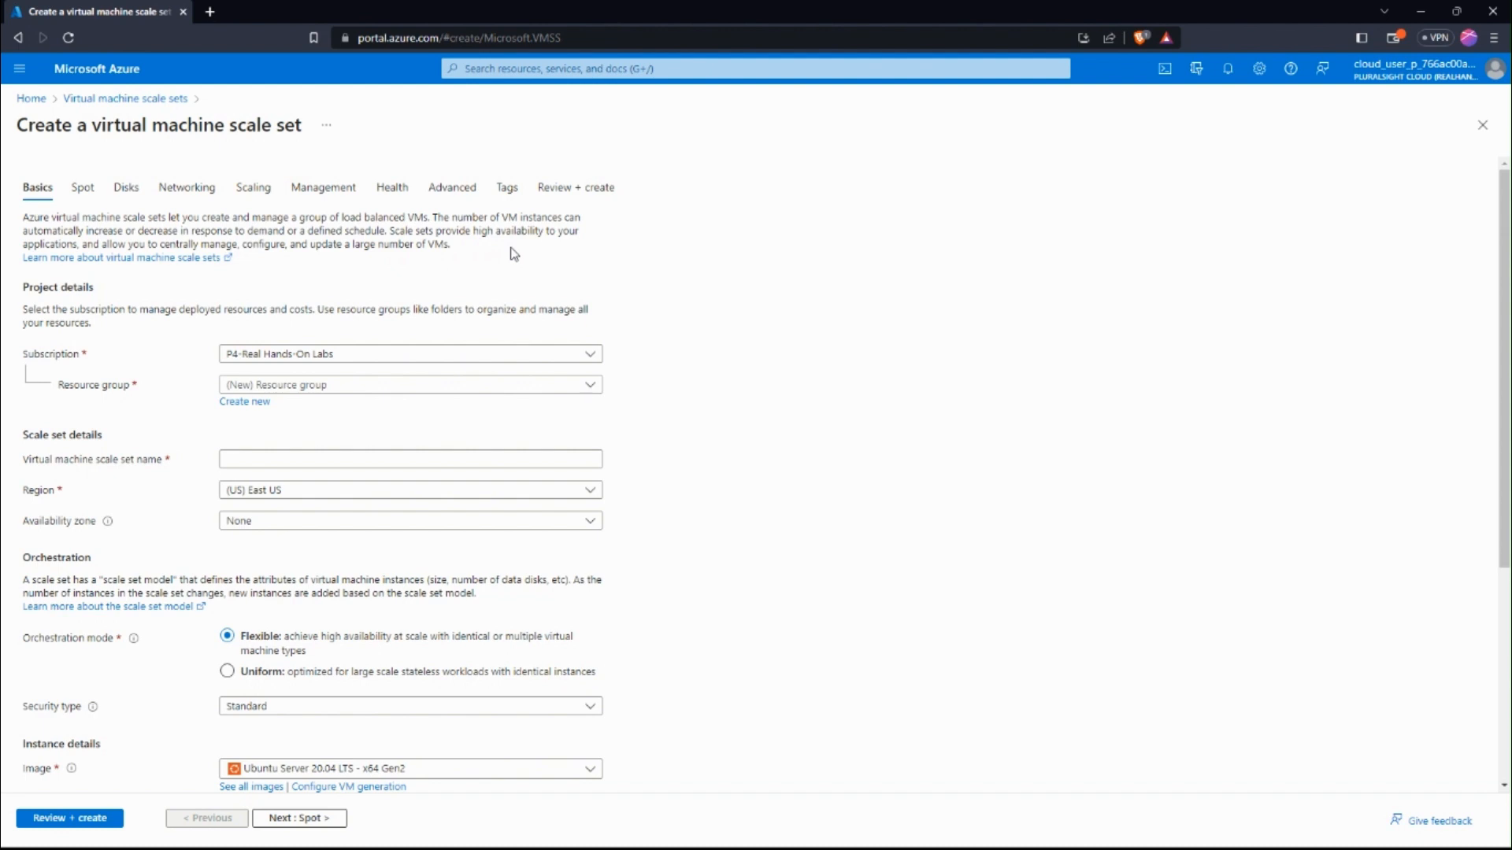
Step: Assign the scale set to the existing resource group 1-aa154581-playground-sandbox and name it vvssdemo
{"action": "left_click", "coordinate": [334, 391]}
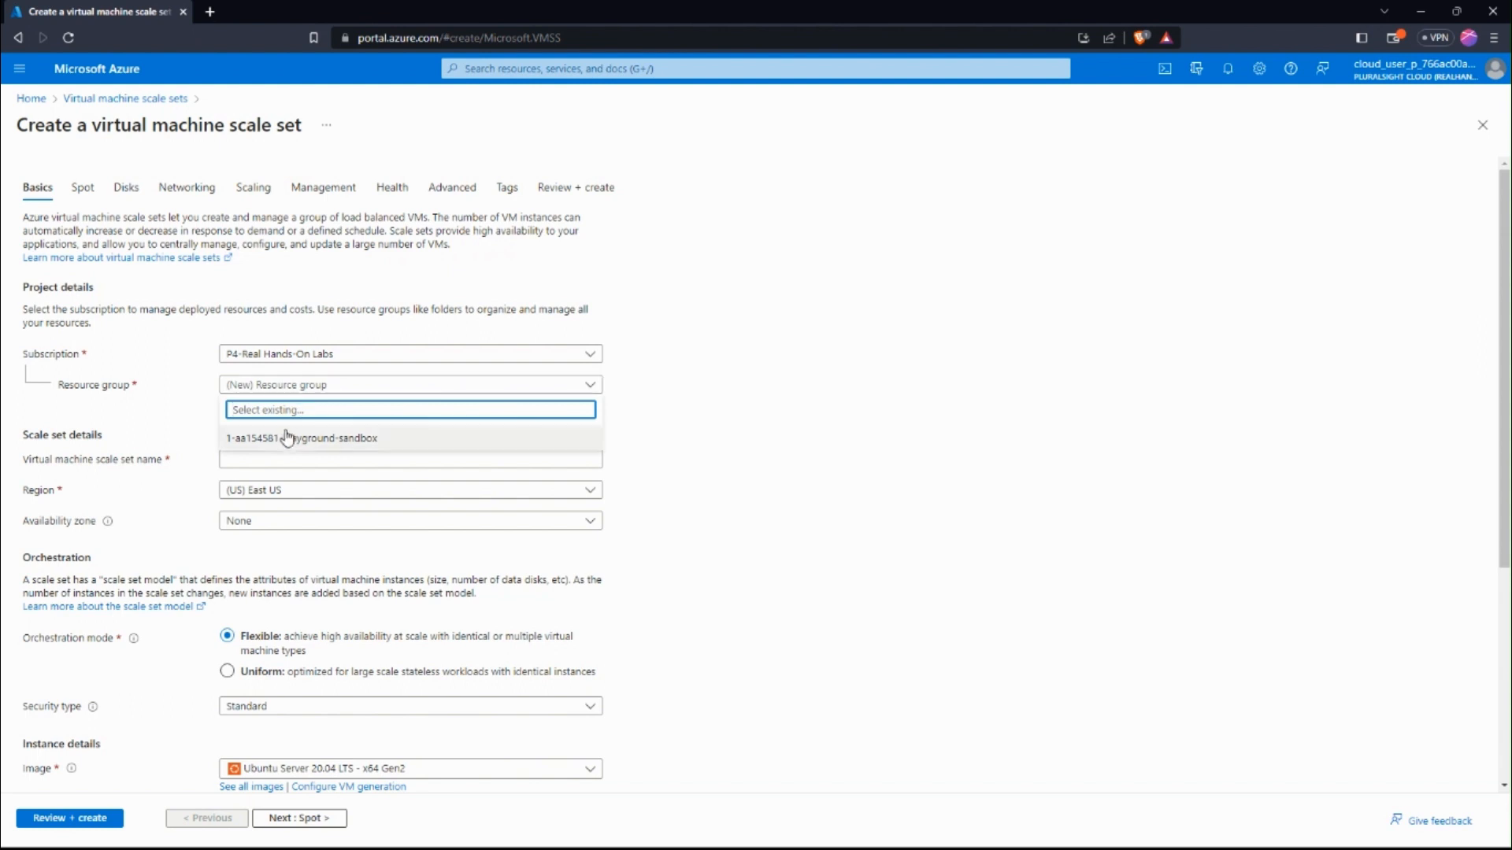
{"action": "left_click", "coordinate": [290, 437]}
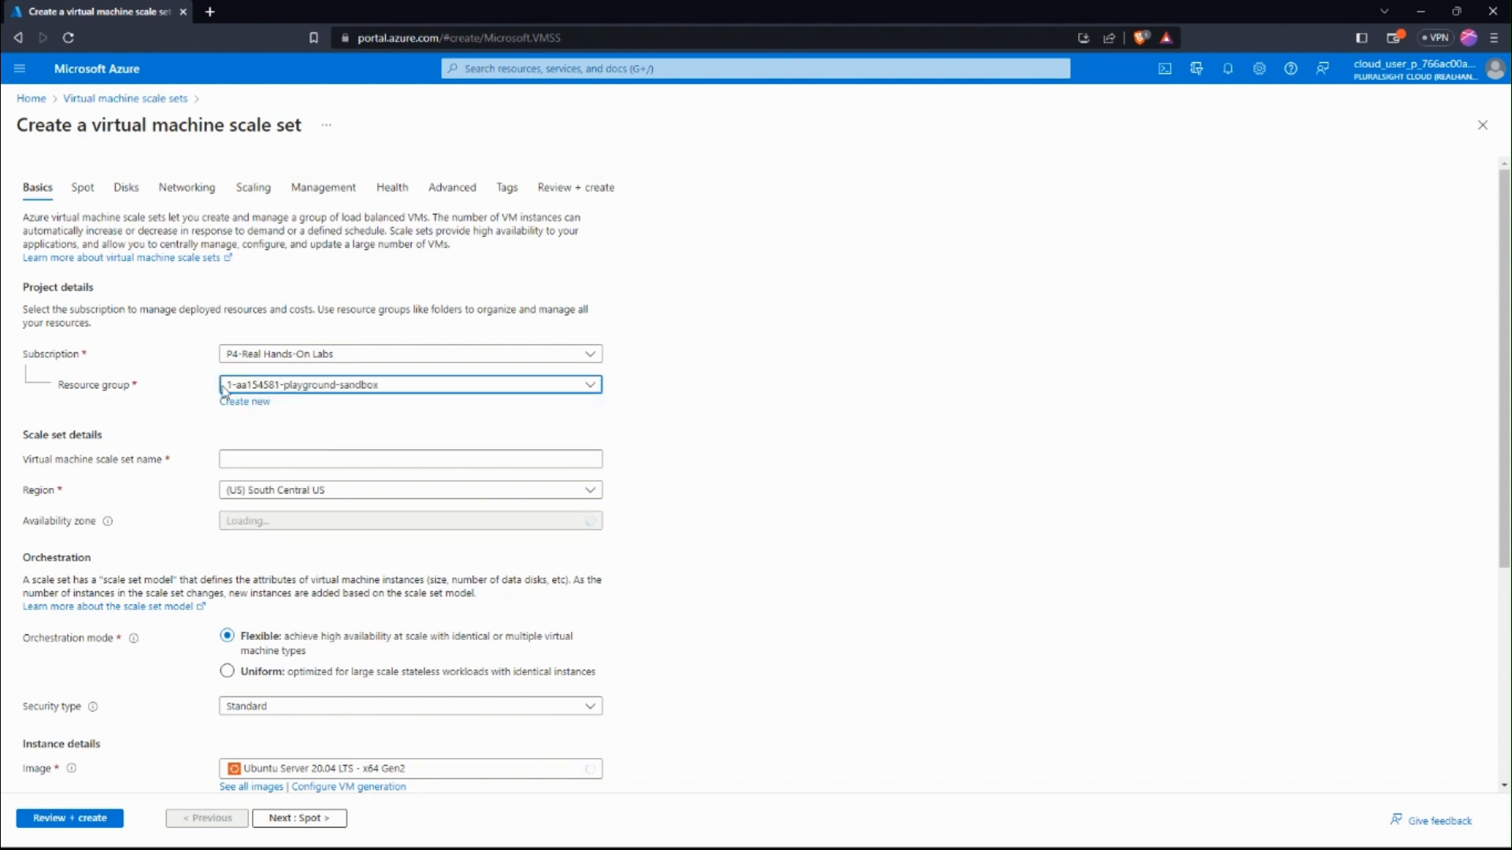
{"action": "left_click", "coordinate": [285, 460]}
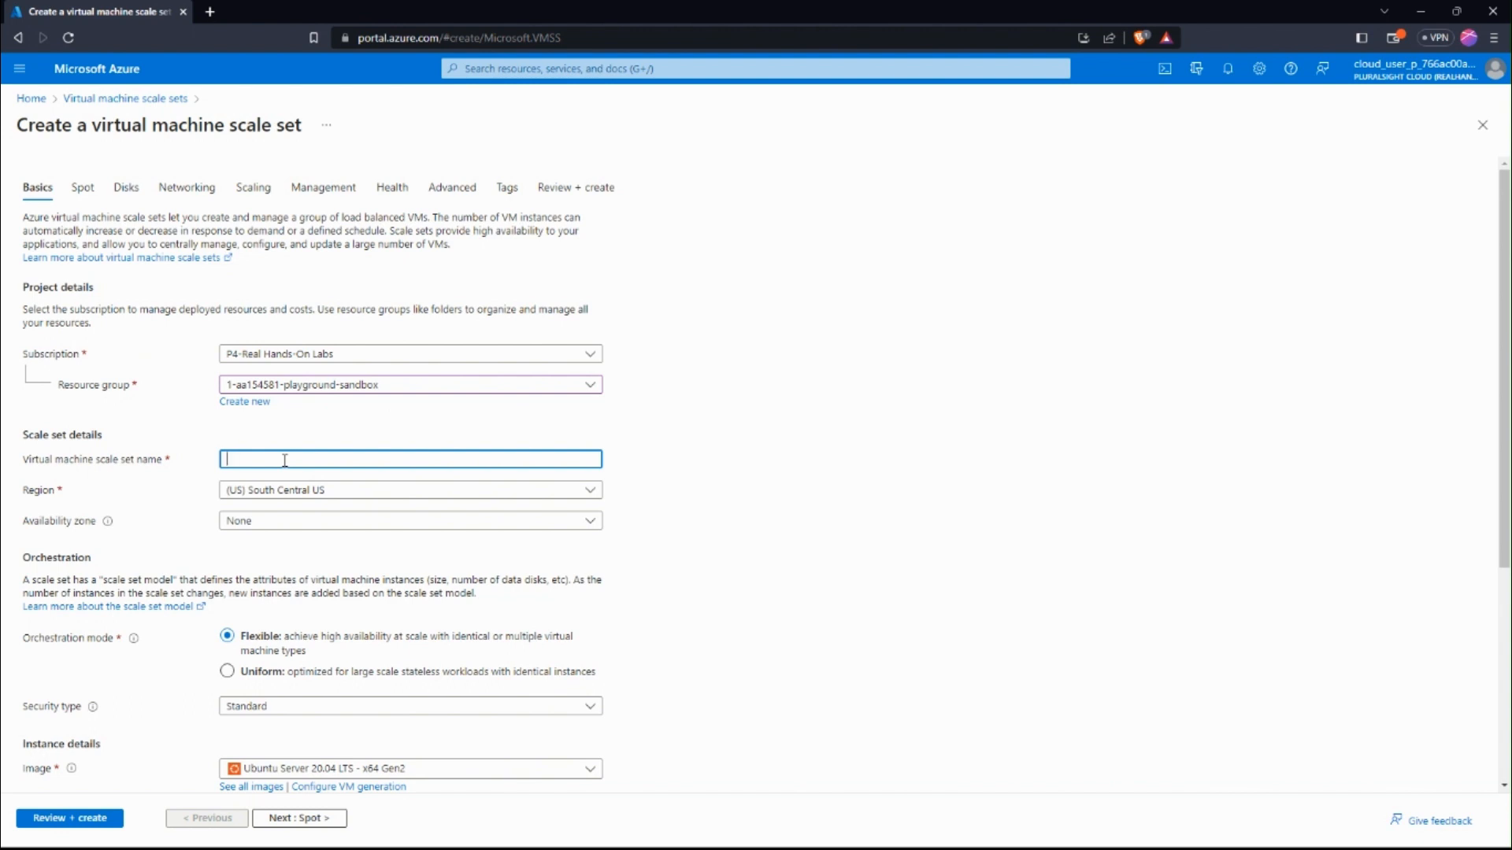
{"action": "type", "text": "vvssdemo"}
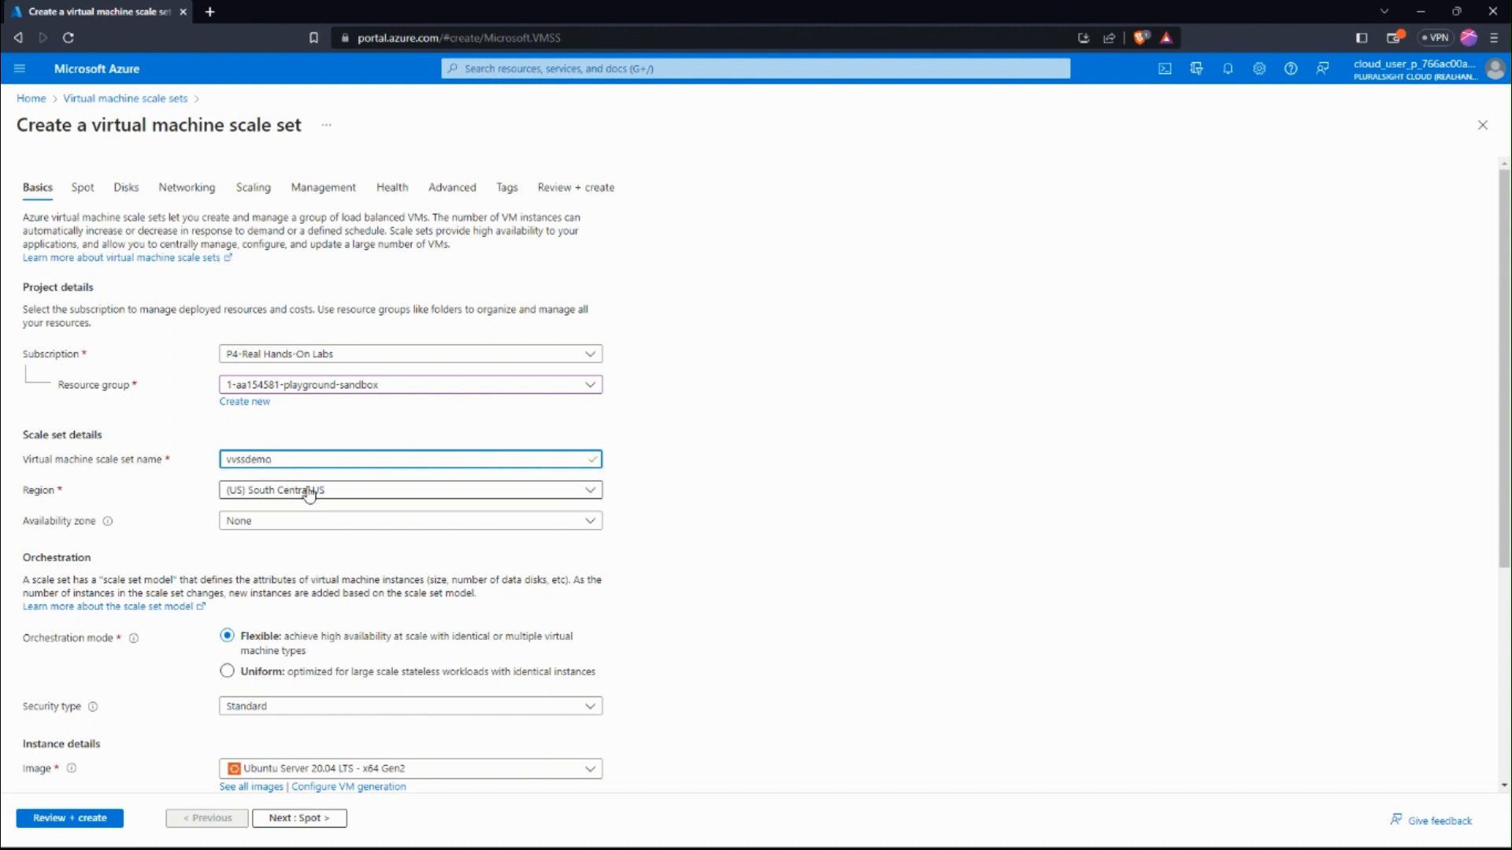
Step: Select Zone 1, Zone 2 and Zone 3 as the scale set's availability zones
{"action": "left_click", "coordinate": [249, 530]}
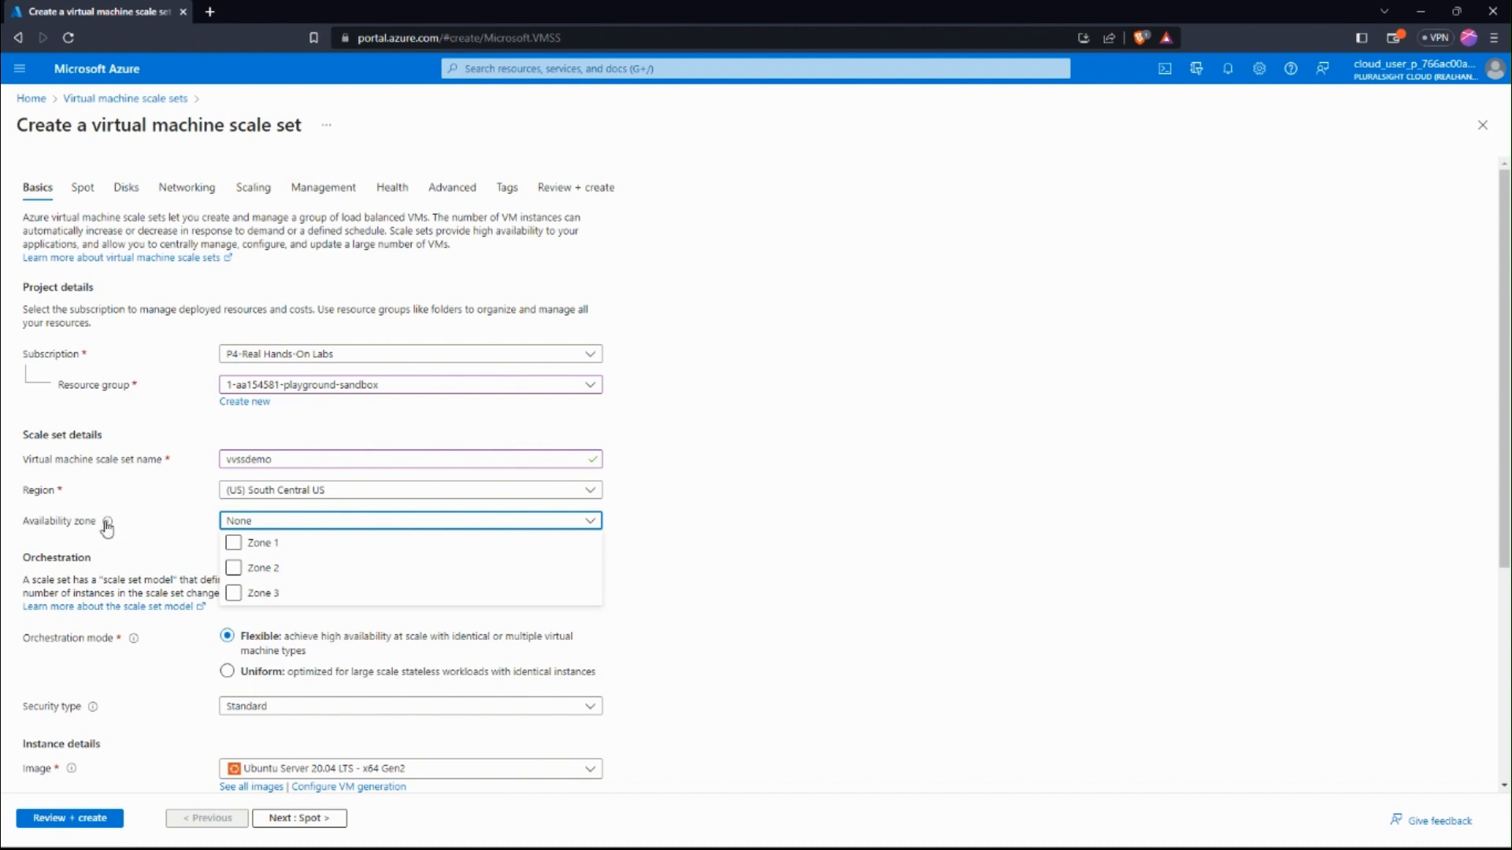
{"action": "mouse_move", "coordinate": [107, 523]}
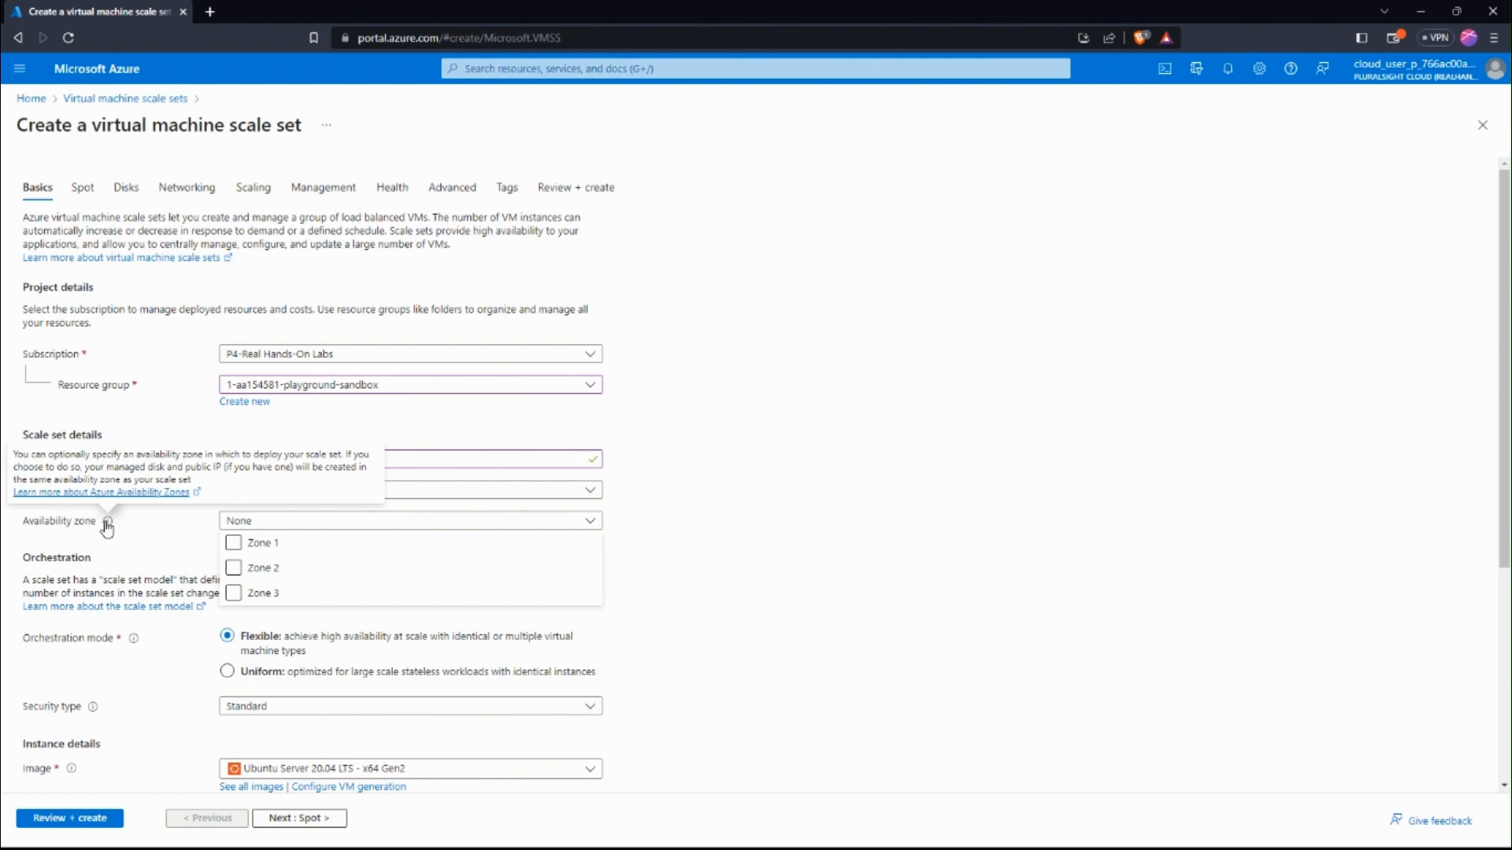
{"action": "left_click", "coordinate": [233, 543]}
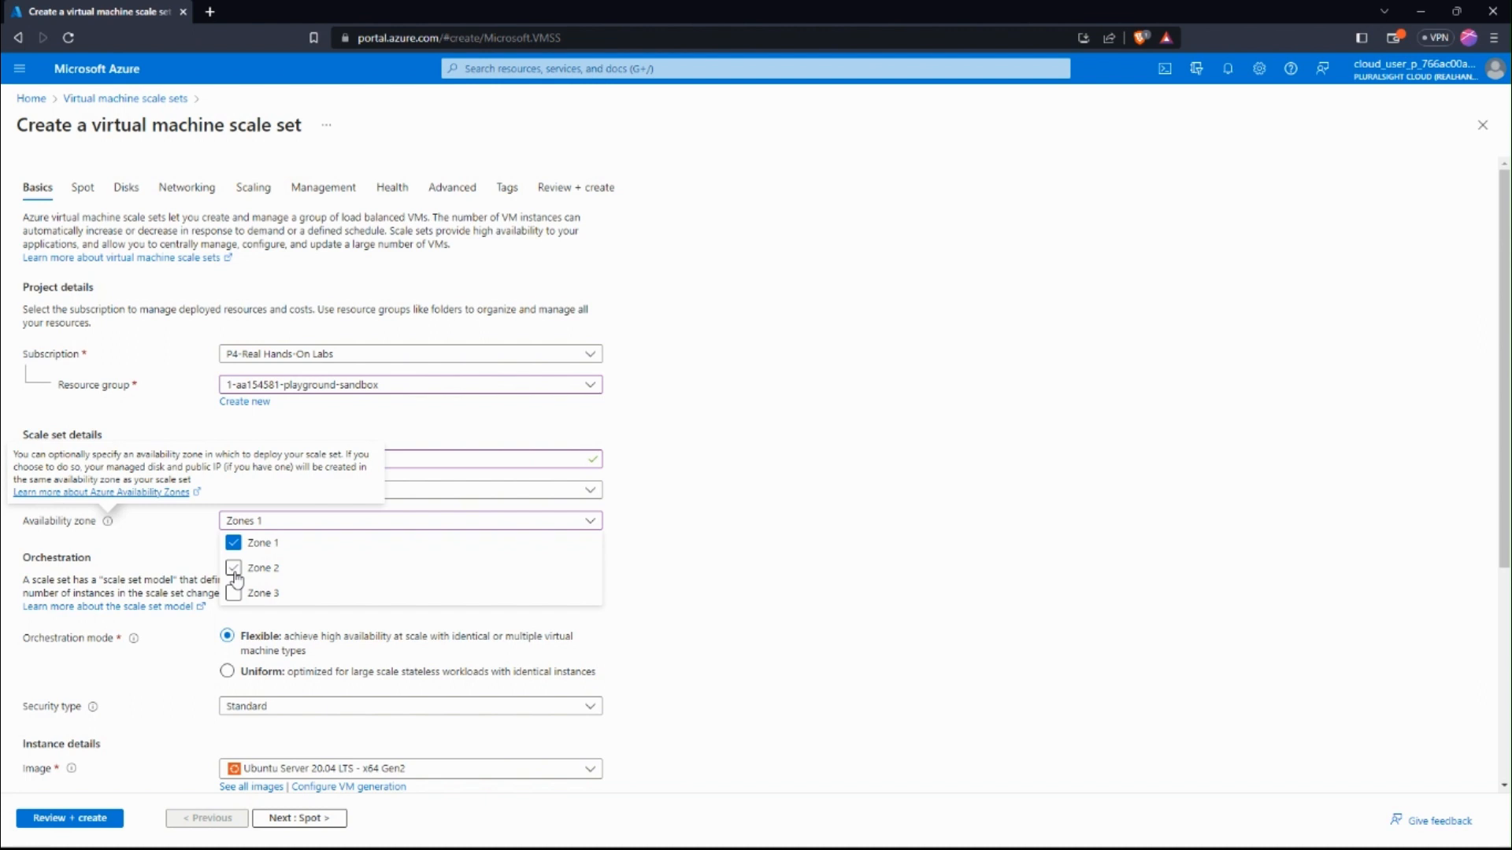
{"action": "left_click", "coordinate": [234, 569]}
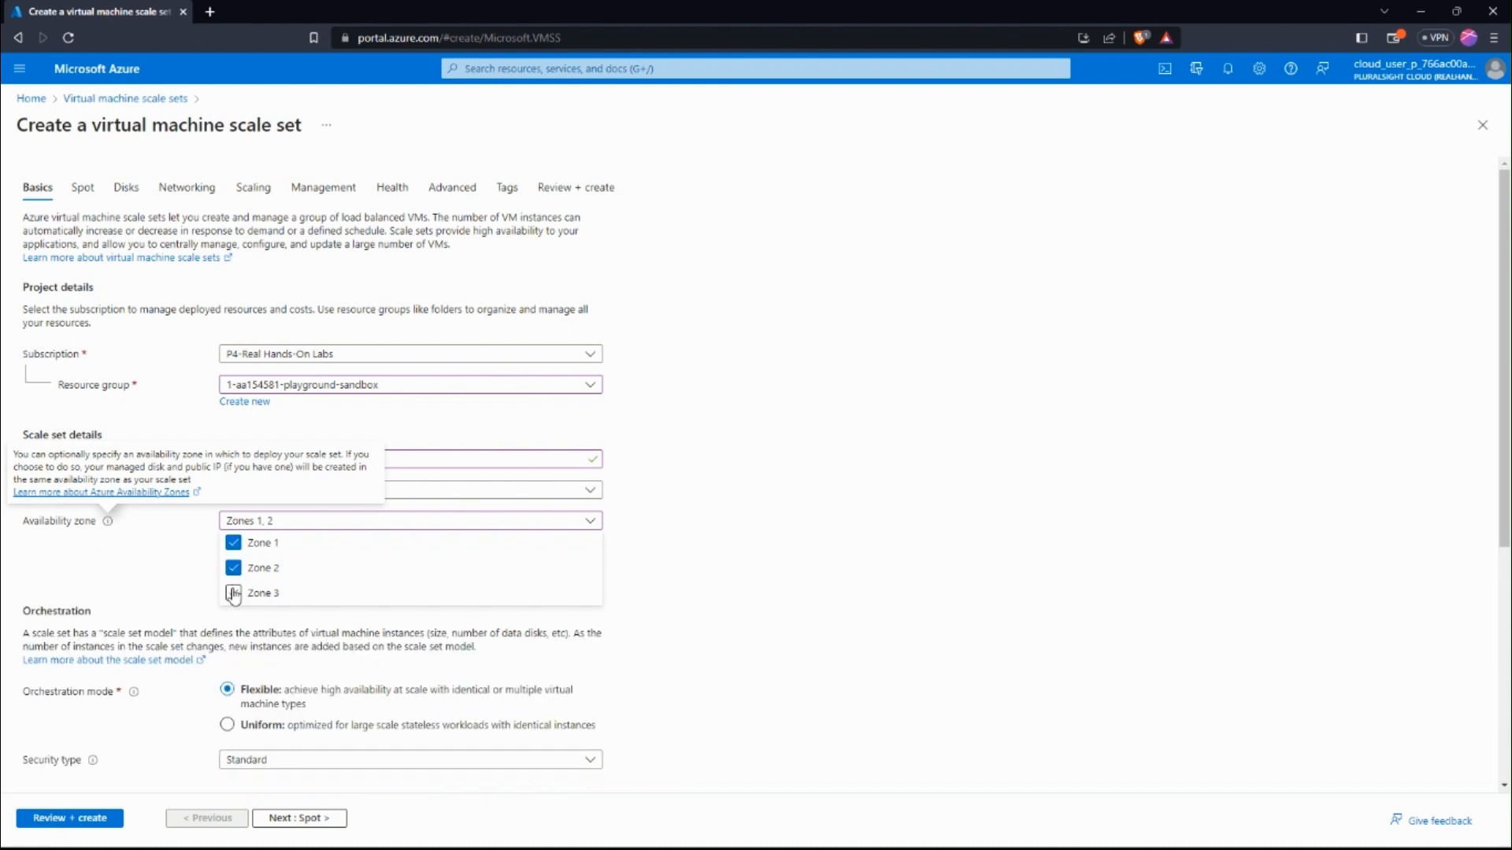
{"action": "left_click", "coordinate": [233, 594]}
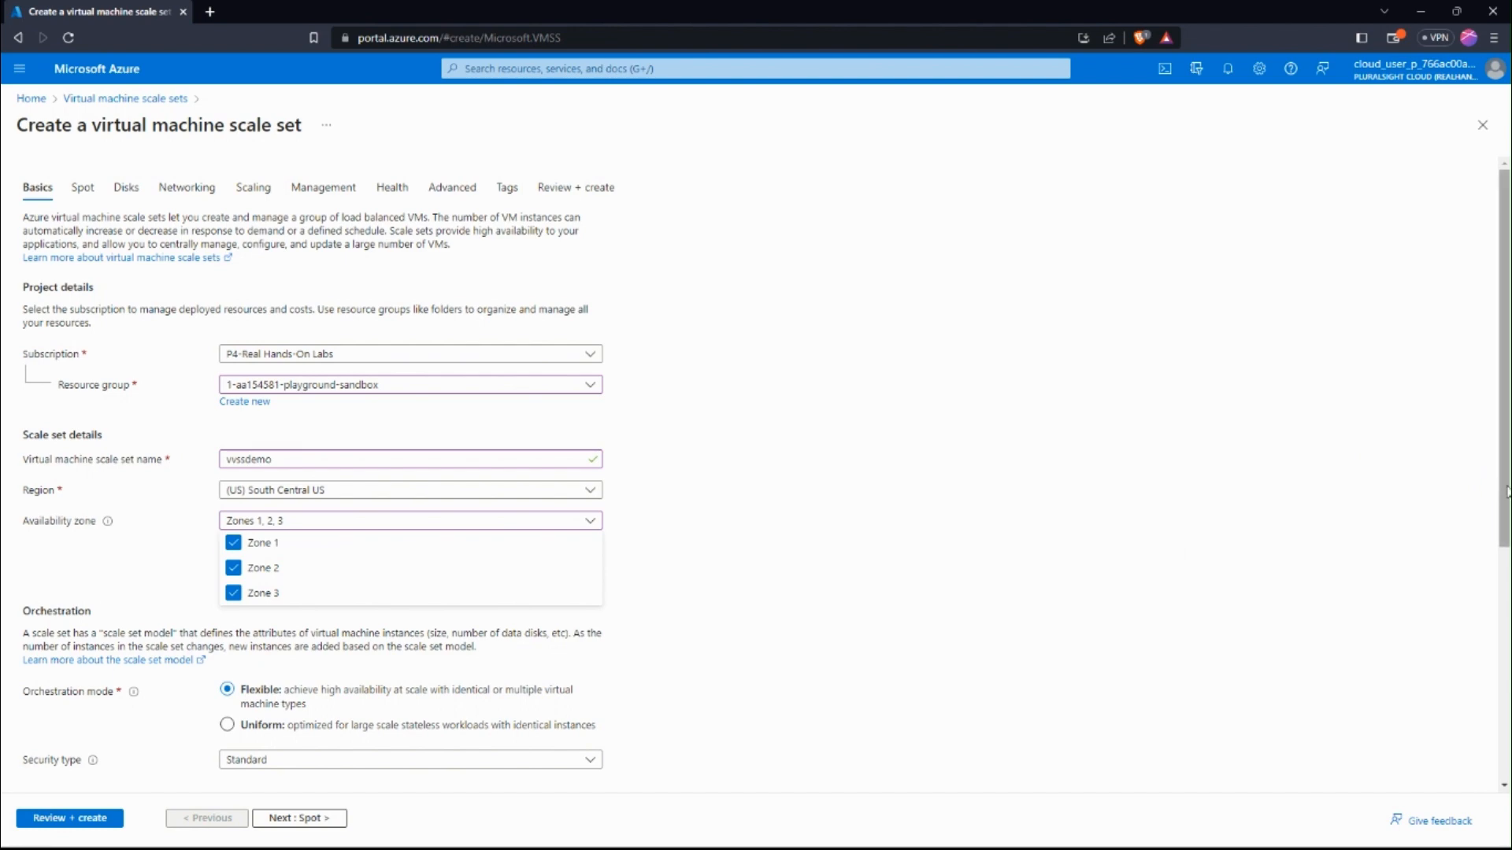
Step: Change the administrator account's authentication type to Password and set its username to vvssdemo
{"action": "left_click_drag", "start_coordinate": [1498, 488], "coordinate": [1434, 771]}
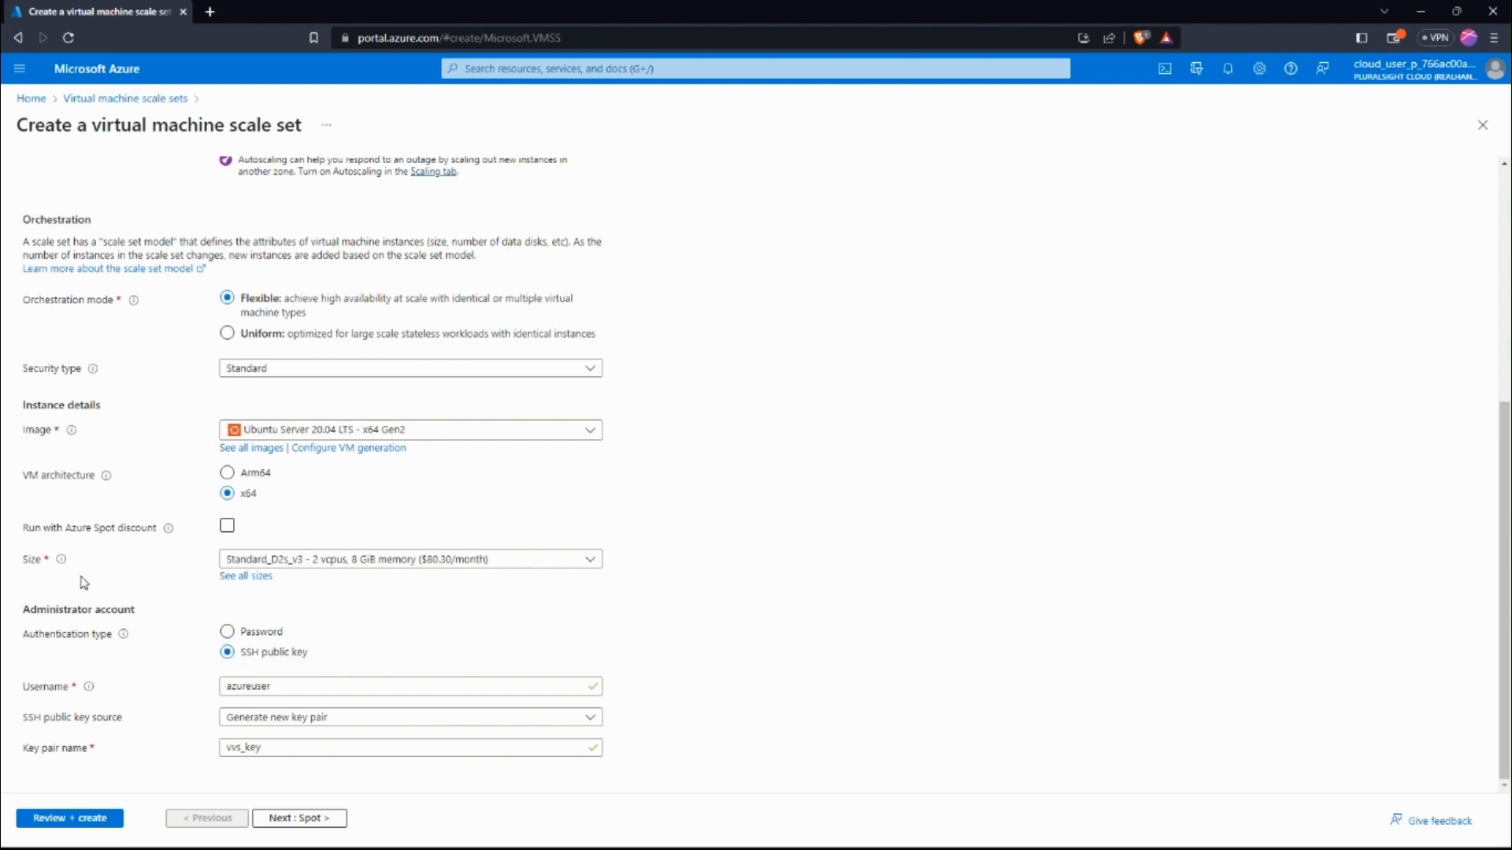
{"action": "left_click", "coordinate": [227, 633]}
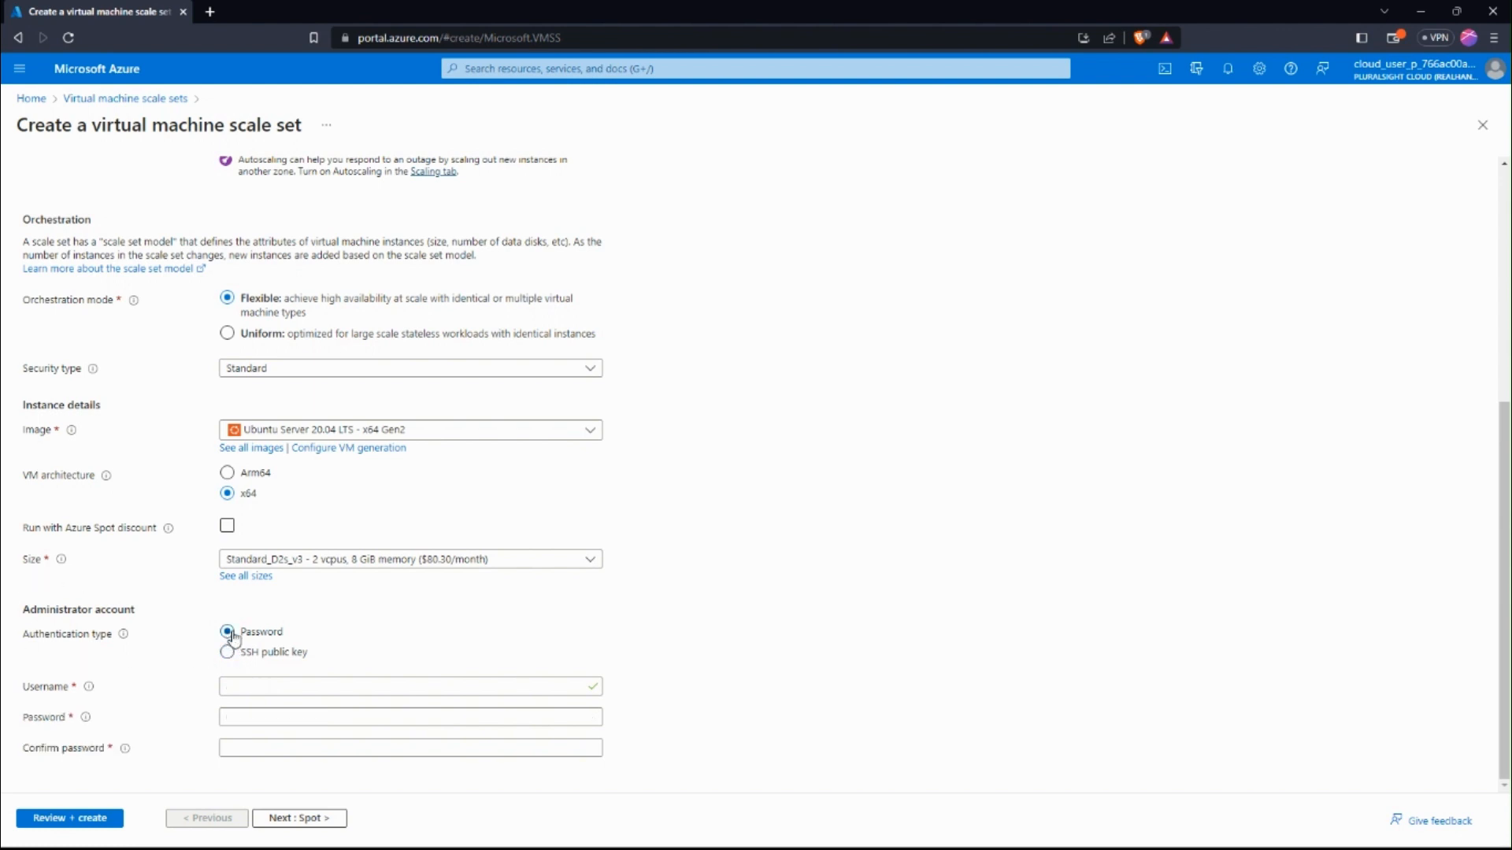
{"action": "left_click", "coordinate": [246, 687]}
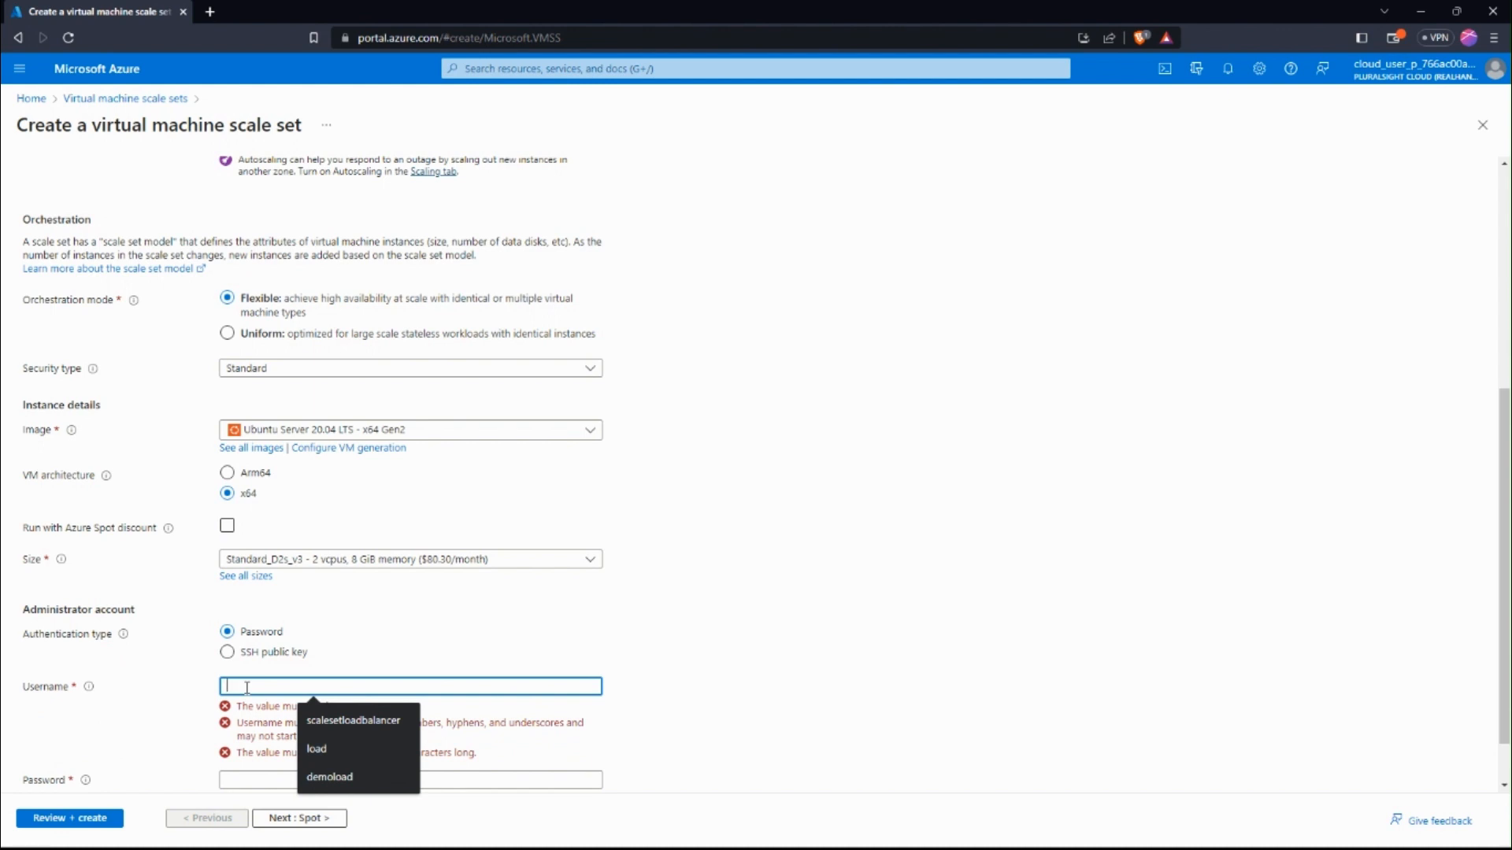
{"action": "type", "text": "vvss"}
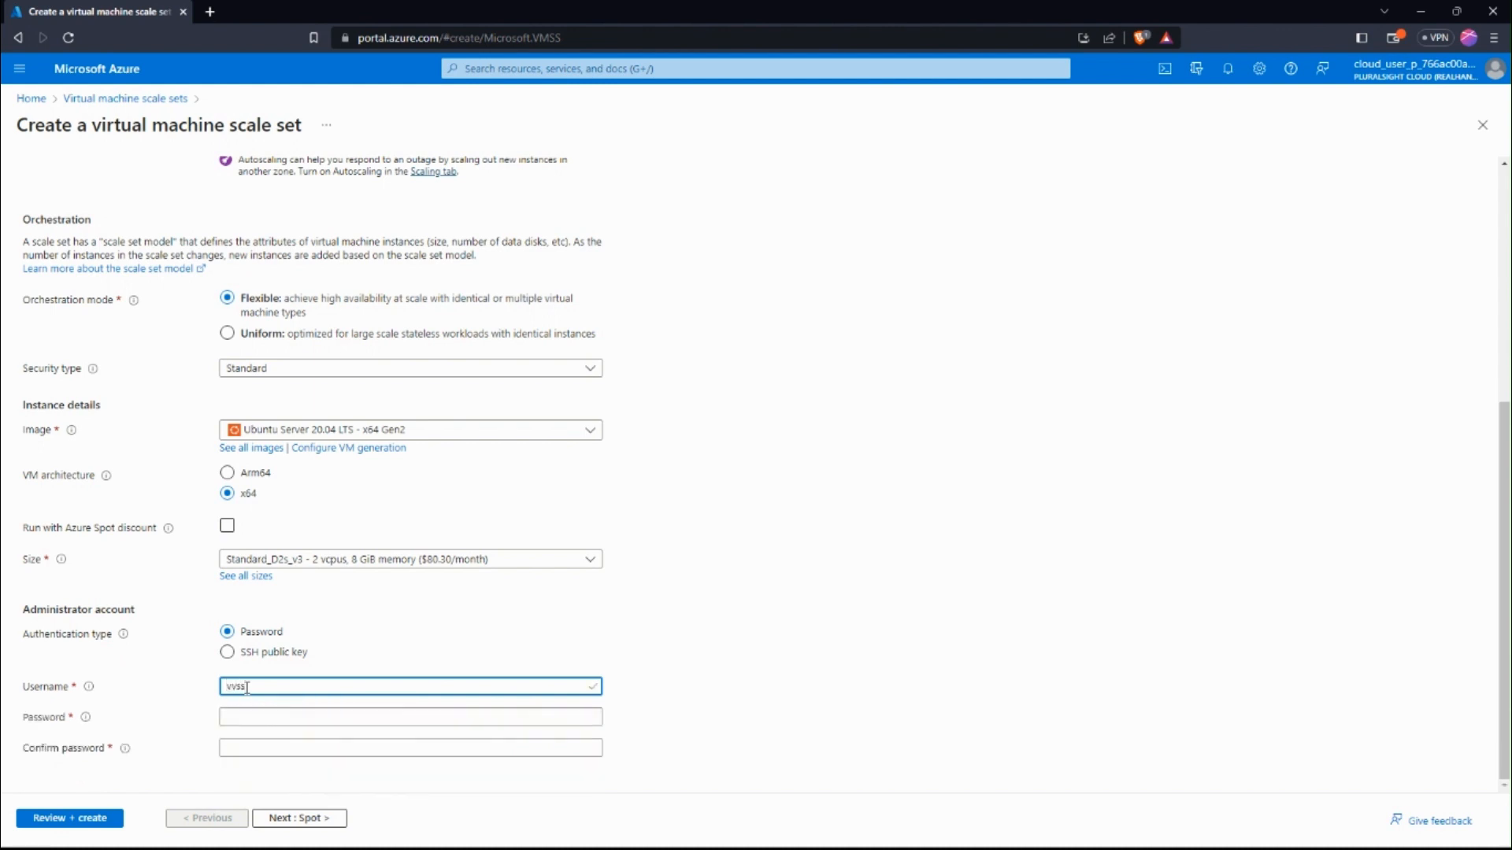
{"action": "type", "text": "demo"}
Step: Enter the administrator account's password and repeat it in the confirmation field
{"action": "left_click", "coordinate": [233, 713]}
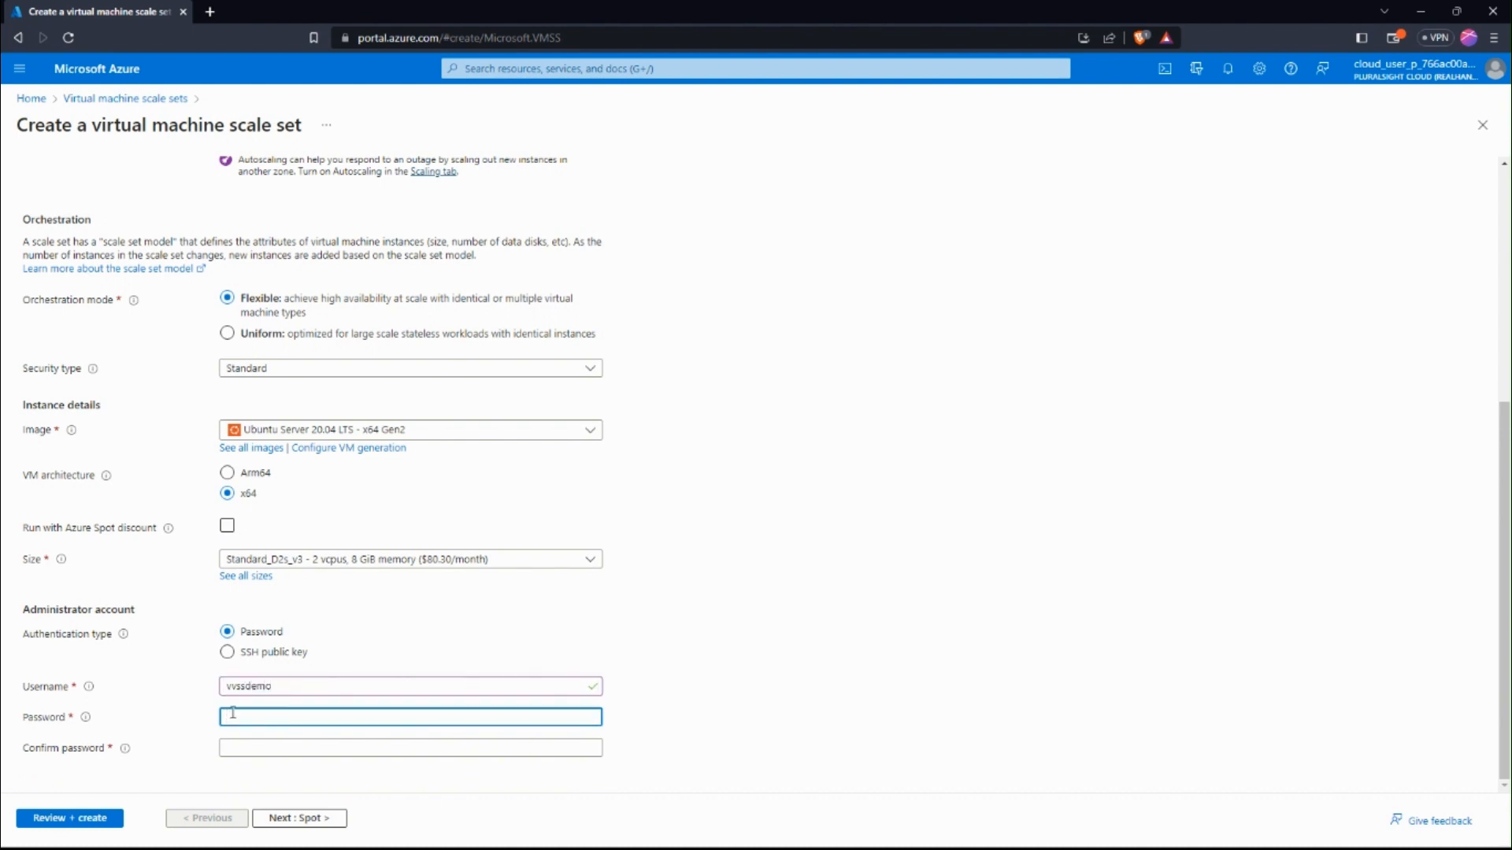
{"action": "type", "text": "••••••••••••••••••"}
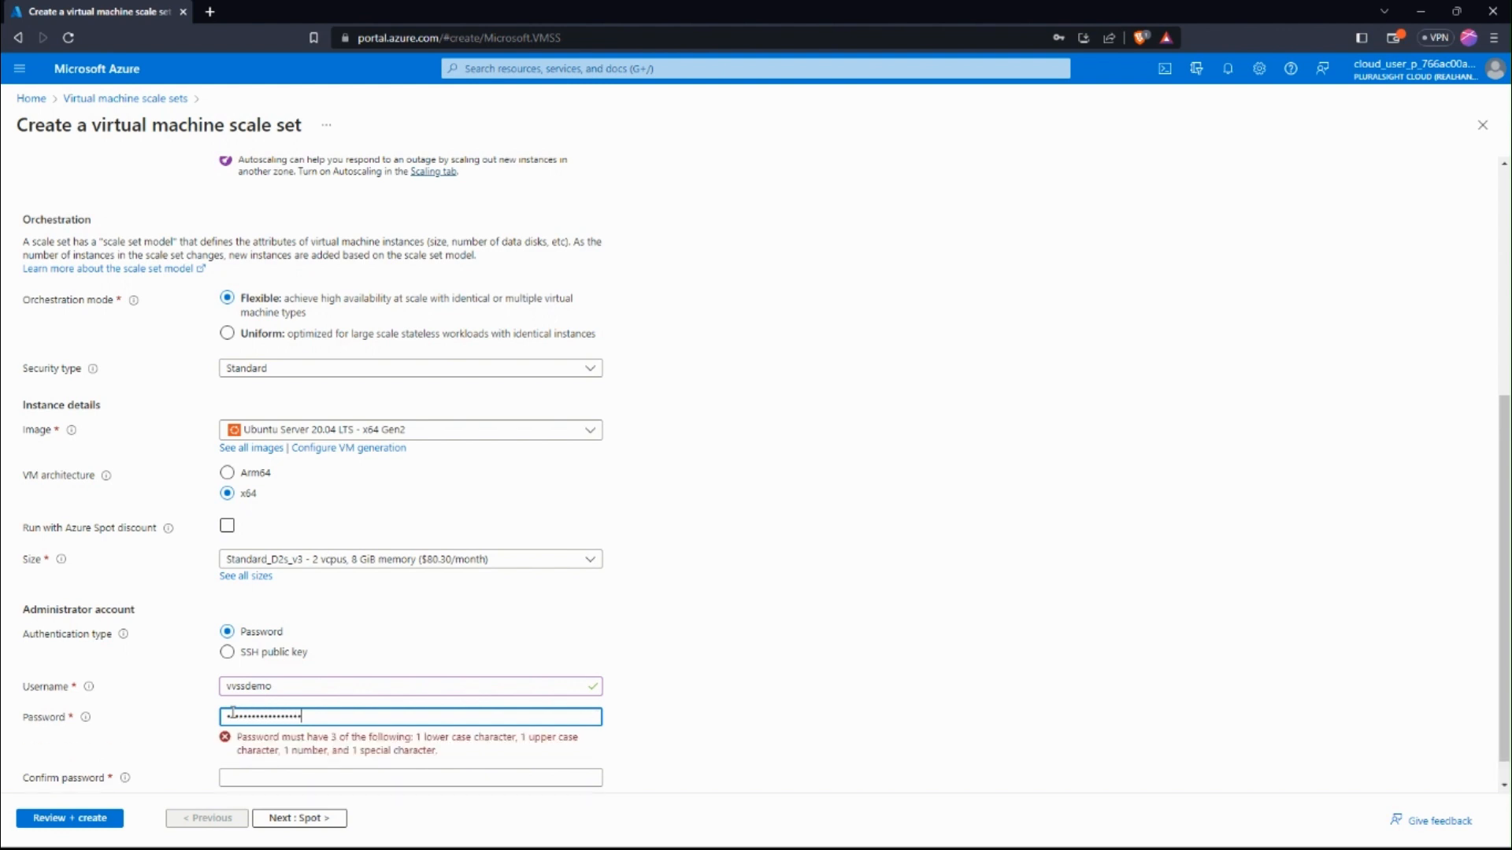
{"action": "type", "text": "•"}
{"action": "left_click", "coordinate": [232, 748]}
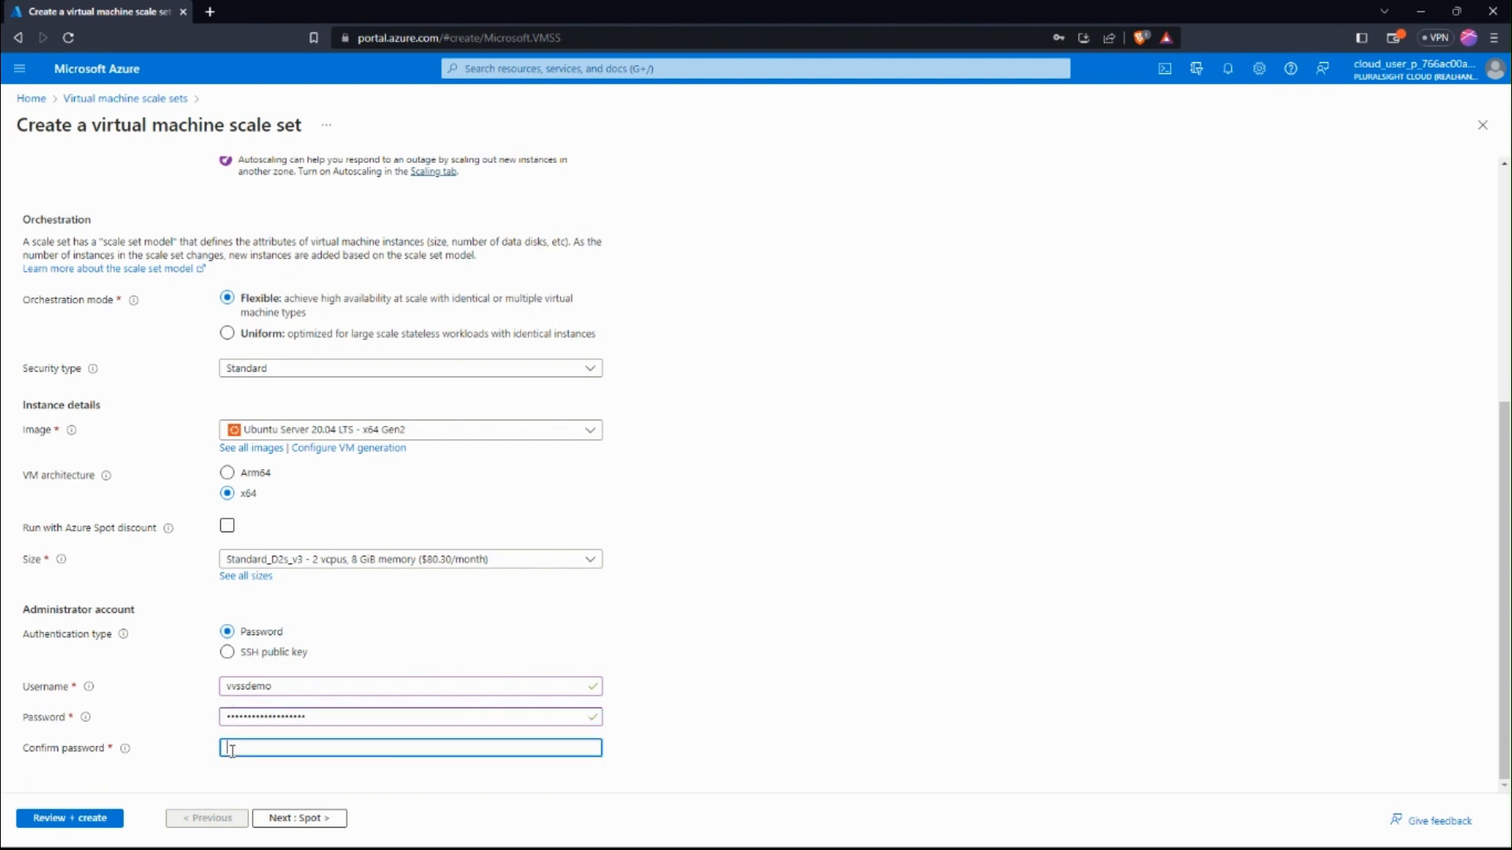
{"action": "type", "text": "••••••••••••••••••••"}
{"action": "left_click", "coordinate": [264, 831]}
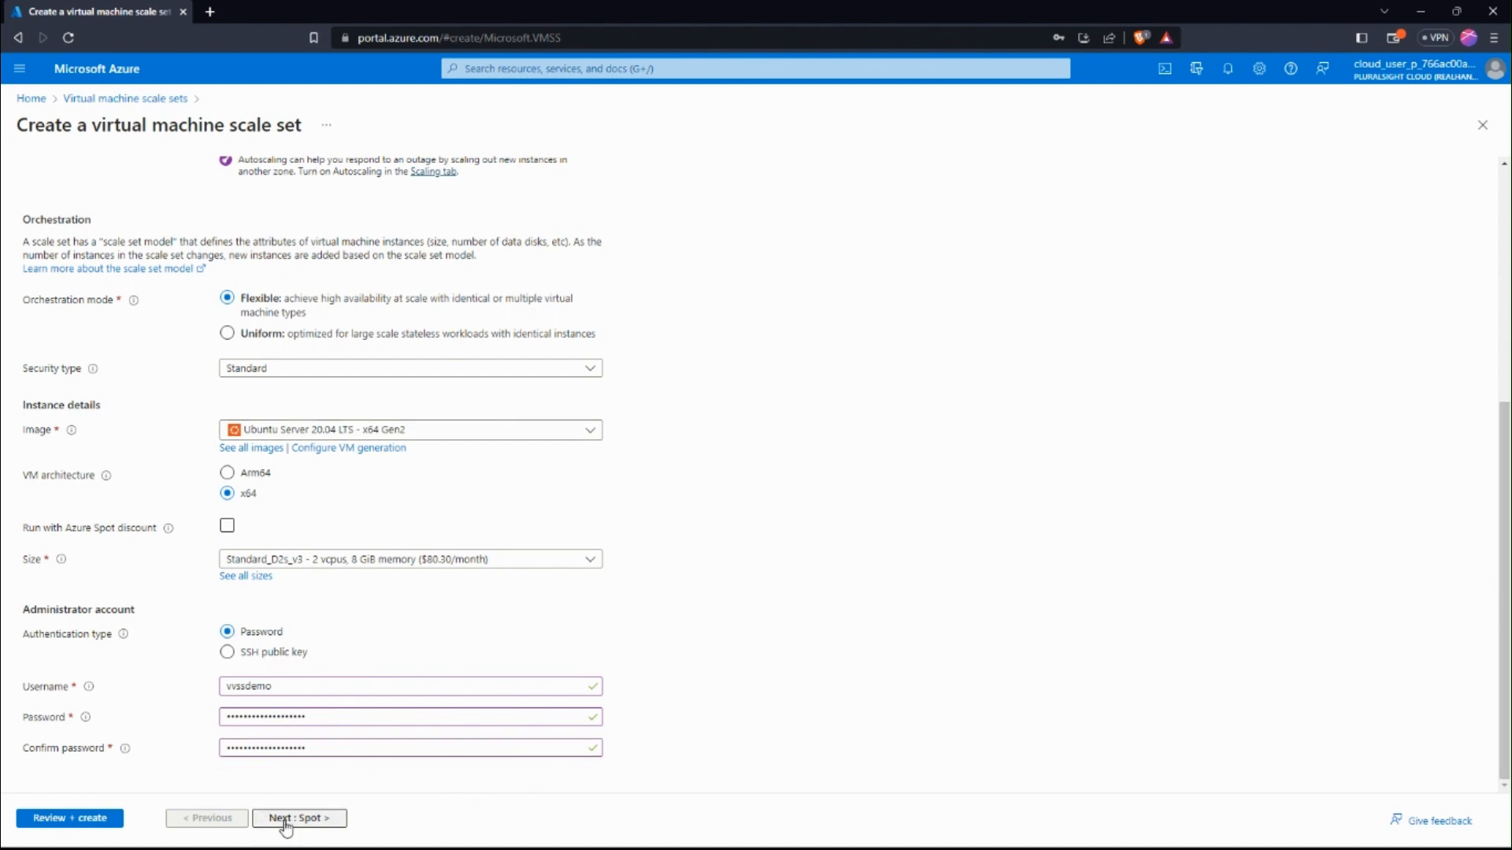
Step: Enable a load balancer in the scale set's networking settings, using Azure load balancer with the new vvssdemo-lb
{"action": "left_click", "coordinate": [286, 822]}
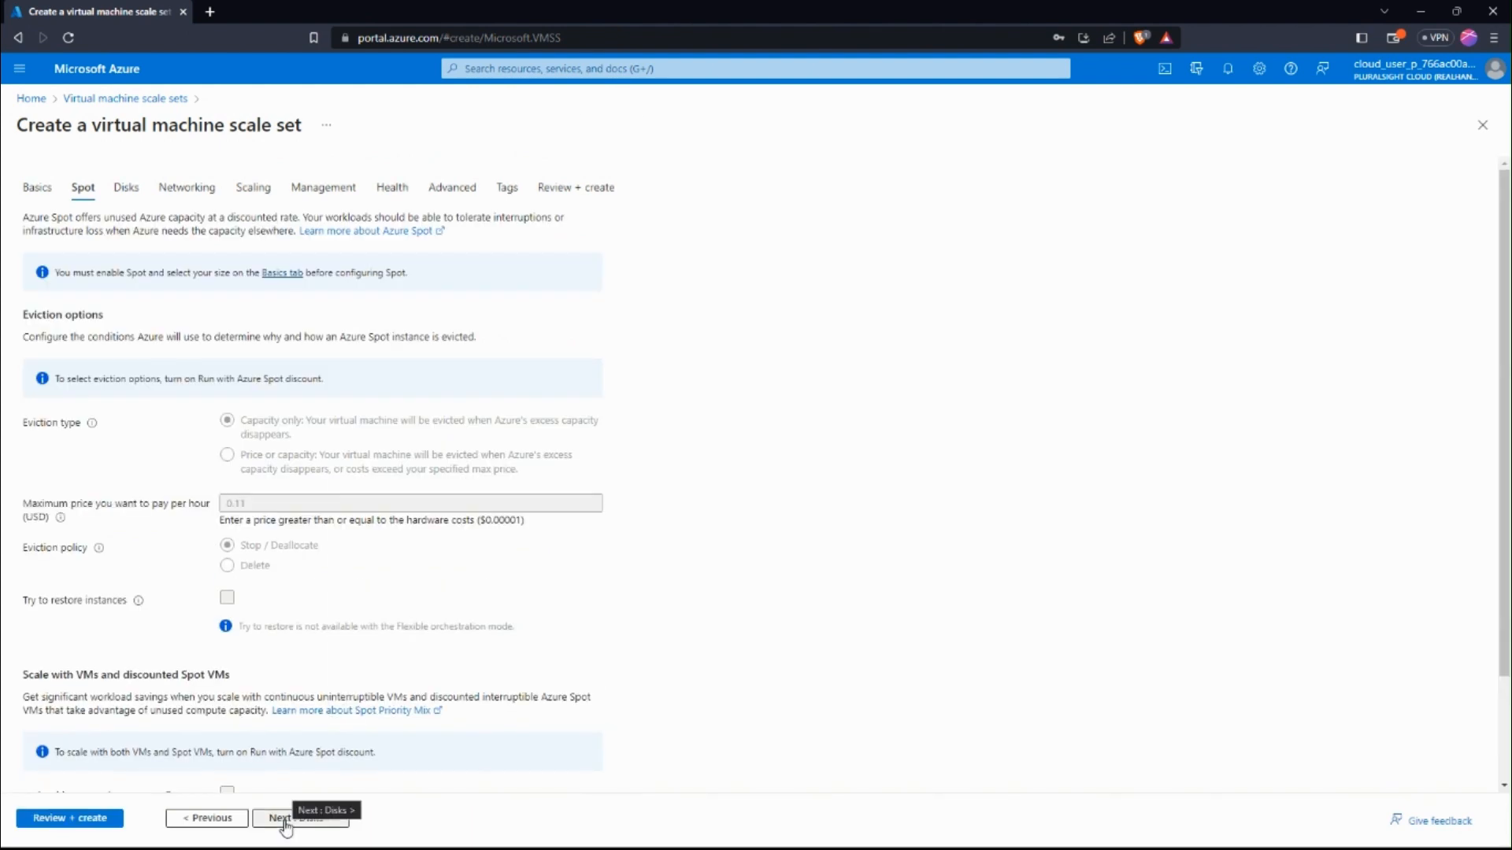
{"action": "left_click", "coordinate": [188, 189]}
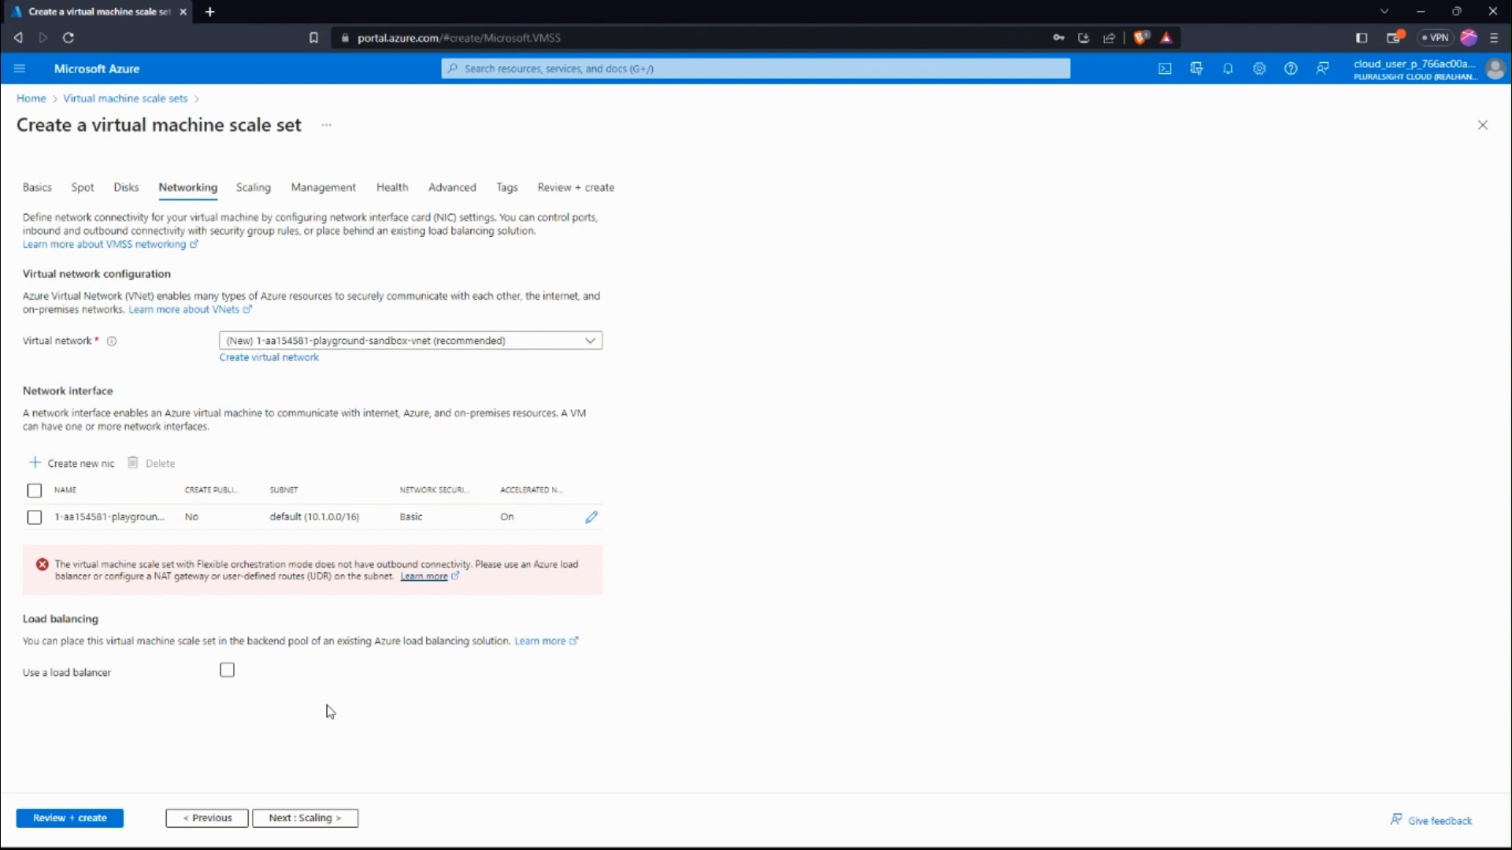
{"action": "left_click", "coordinate": [227, 672]}
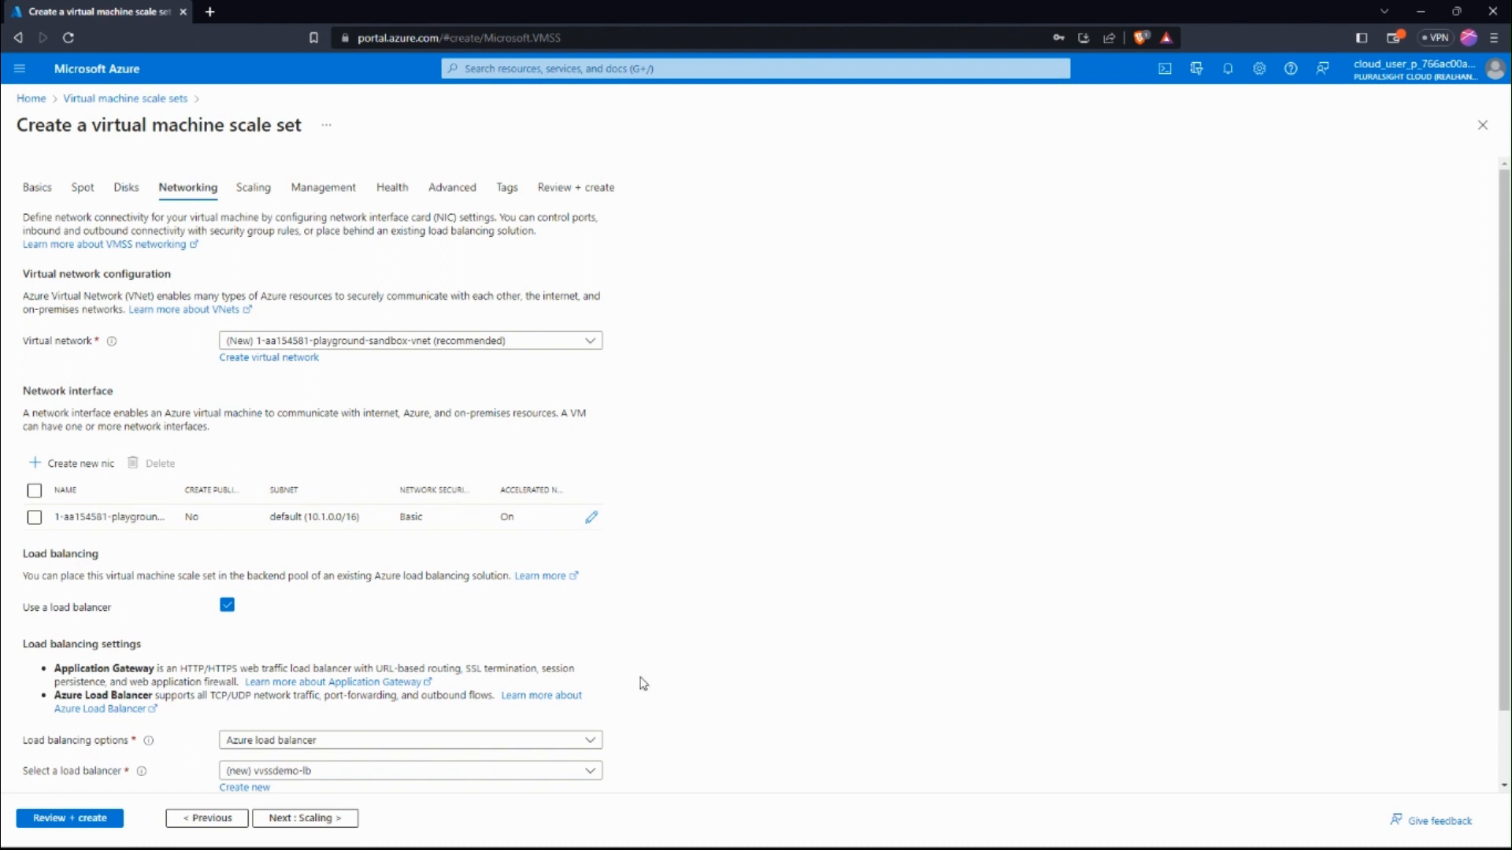
{"action": "scroll", "coordinate": [1508, 535], "scroll_direction": "down", "scroll_amount": 2}
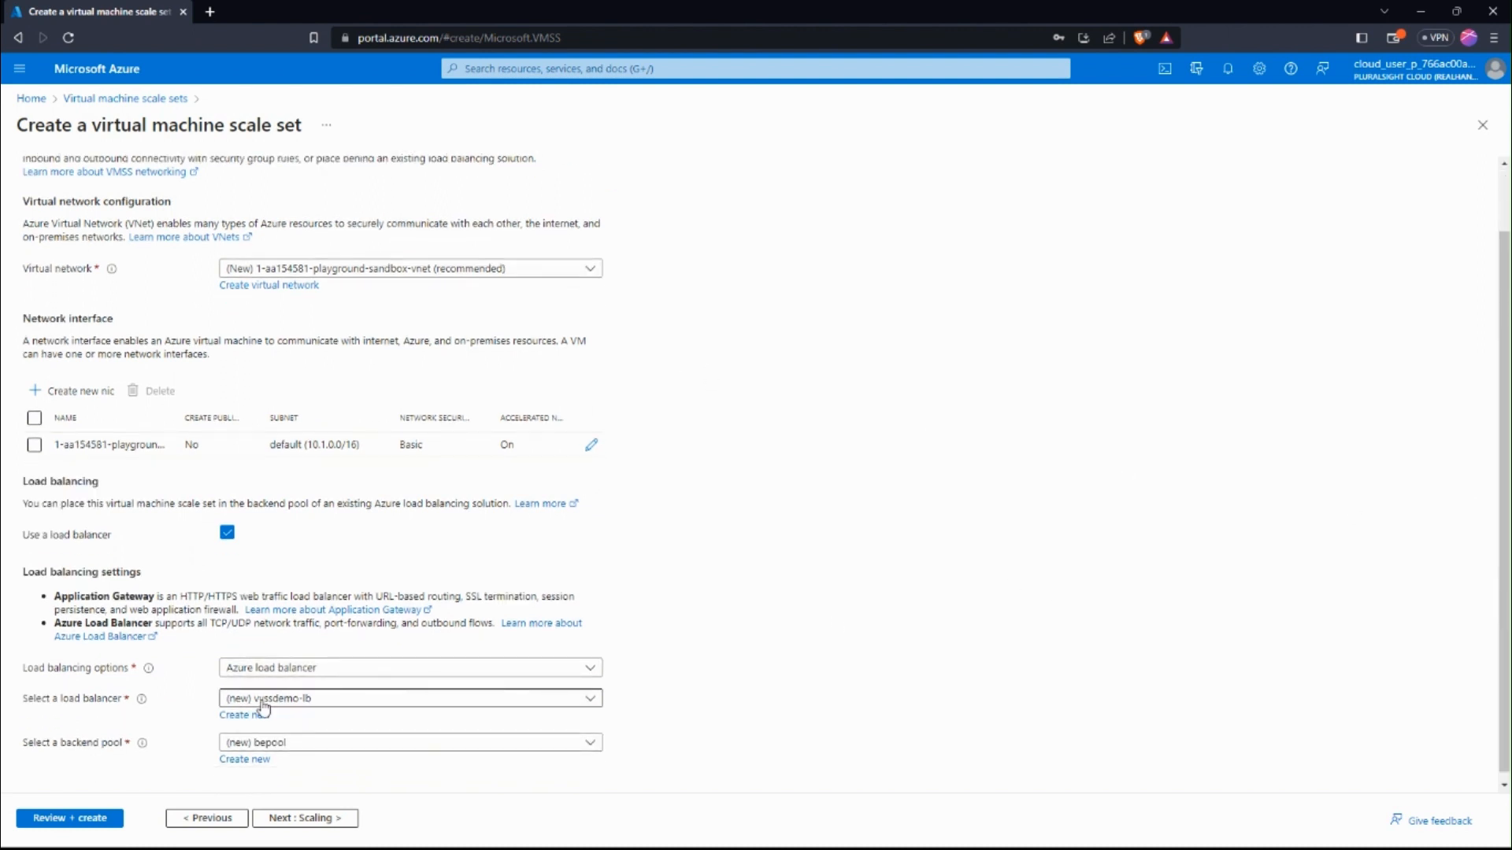
{"action": "left_click", "coordinate": [307, 699]}
{"action": "left_click", "coordinate": [308, 698]}
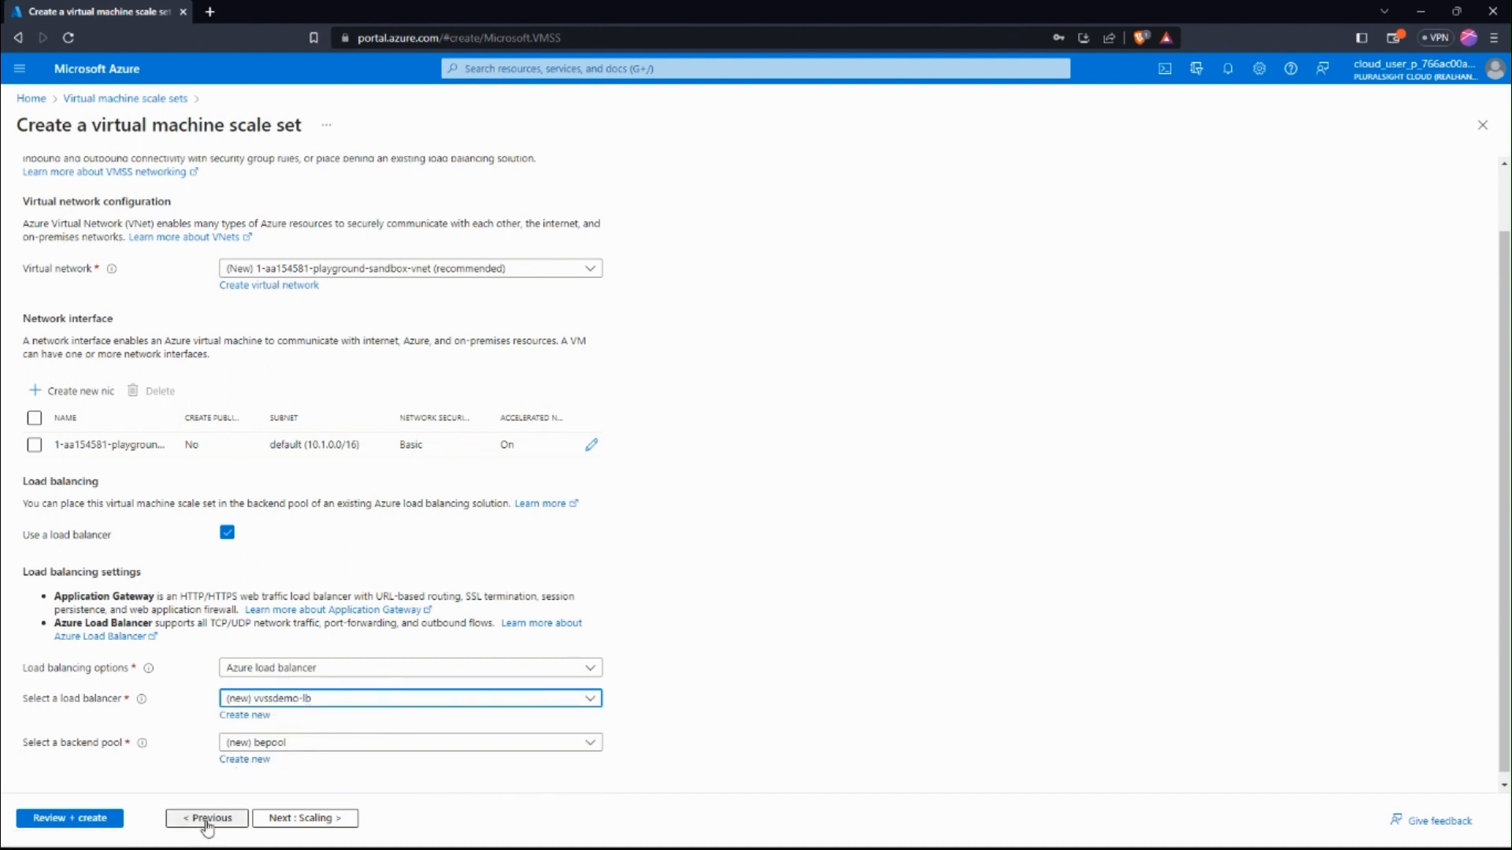
Step: Set the scaling policy to Autoscaling and enable the predictive autoscaling forecast
{"action": "left_click", "coordinate": [320, 819]}
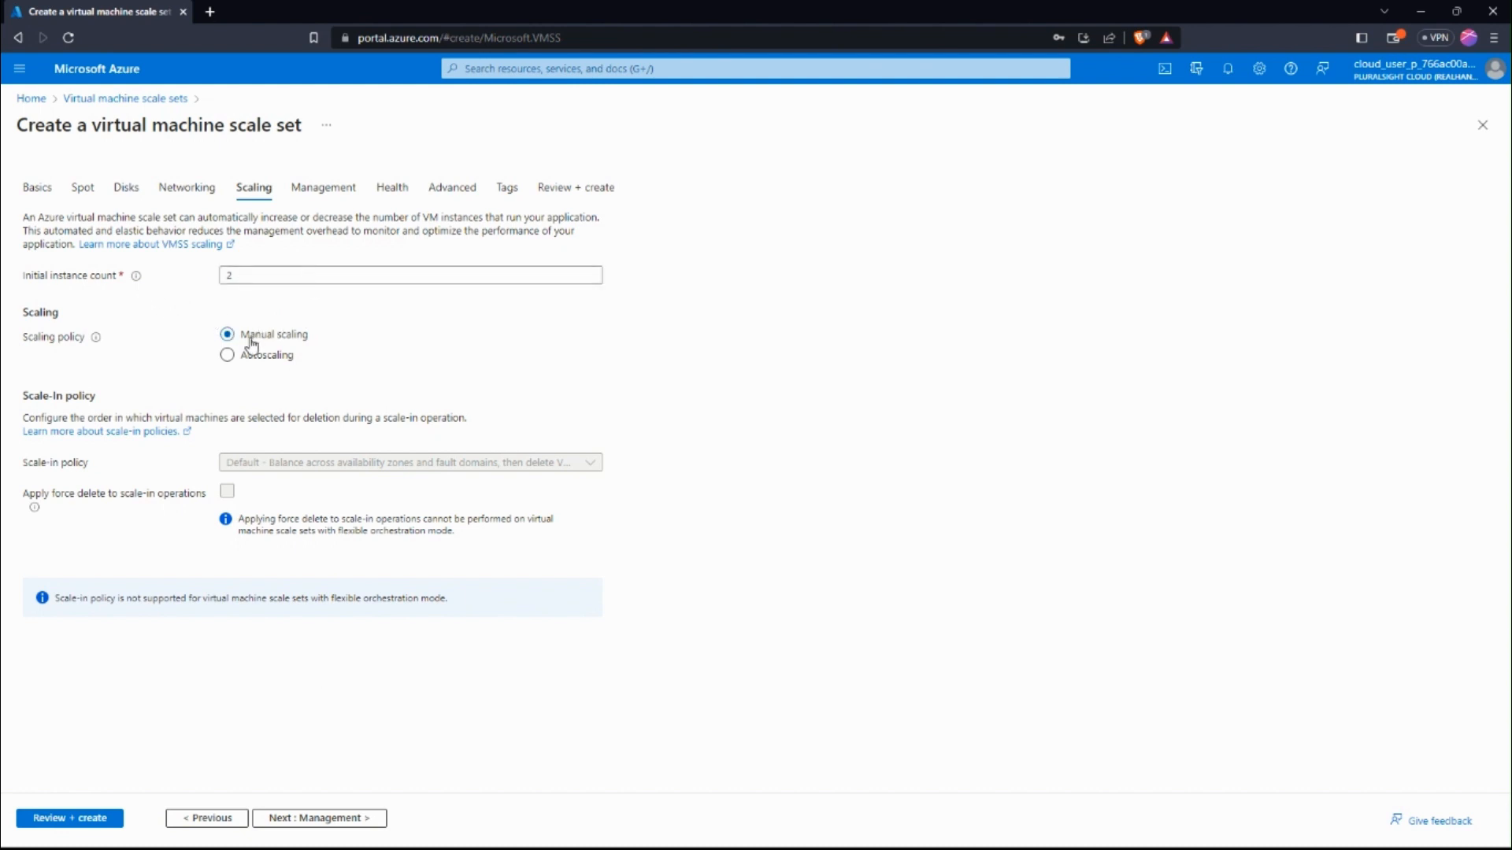
{"action": "left_click", "coordinate": [228, 354]}
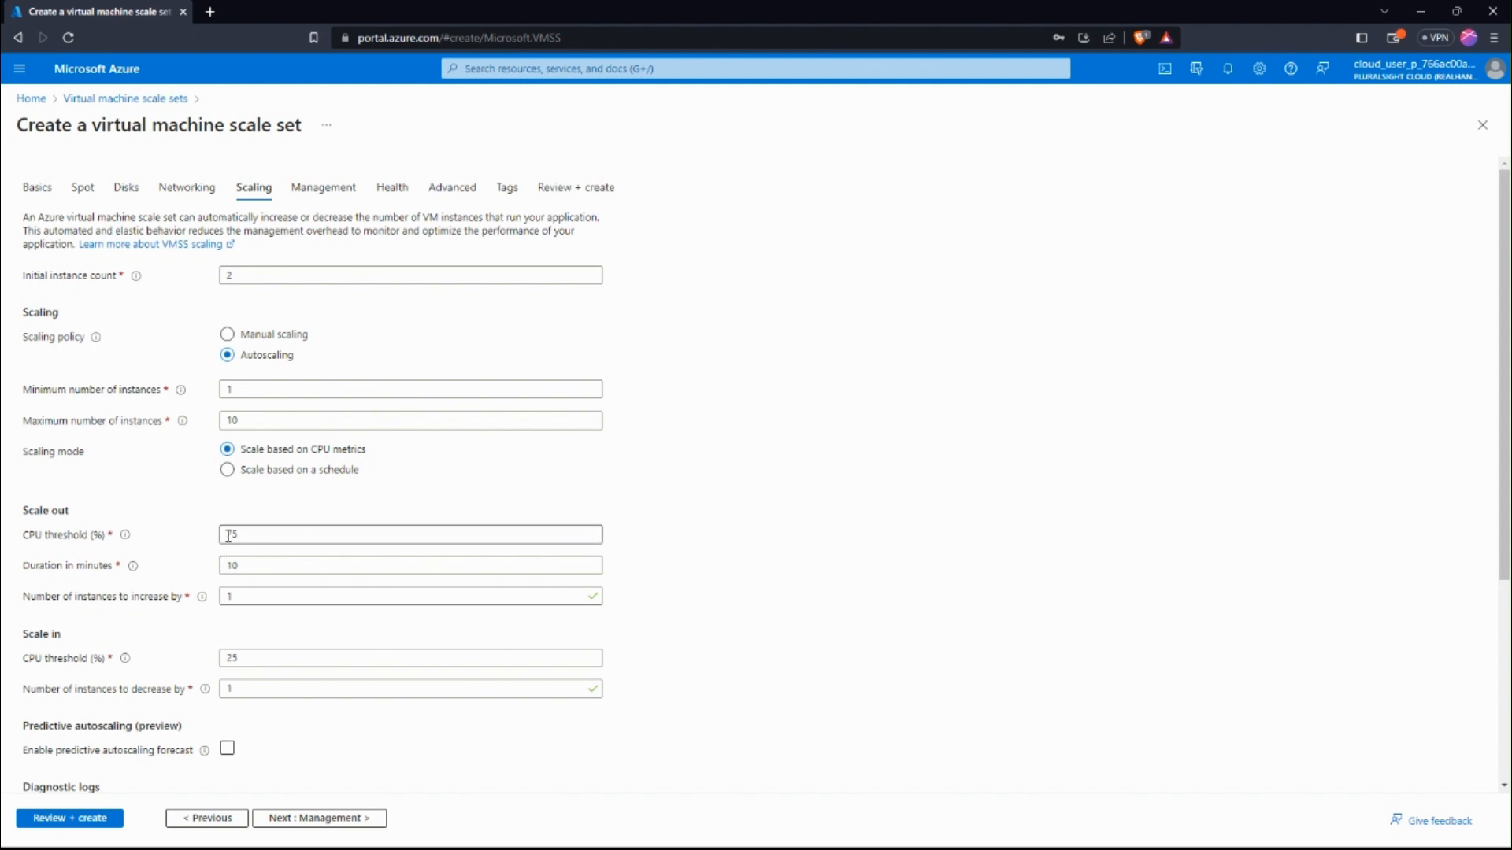
{"action": "left_click_drag", "start_coordinate": [248, 596], "coordinate": [188, 613]}
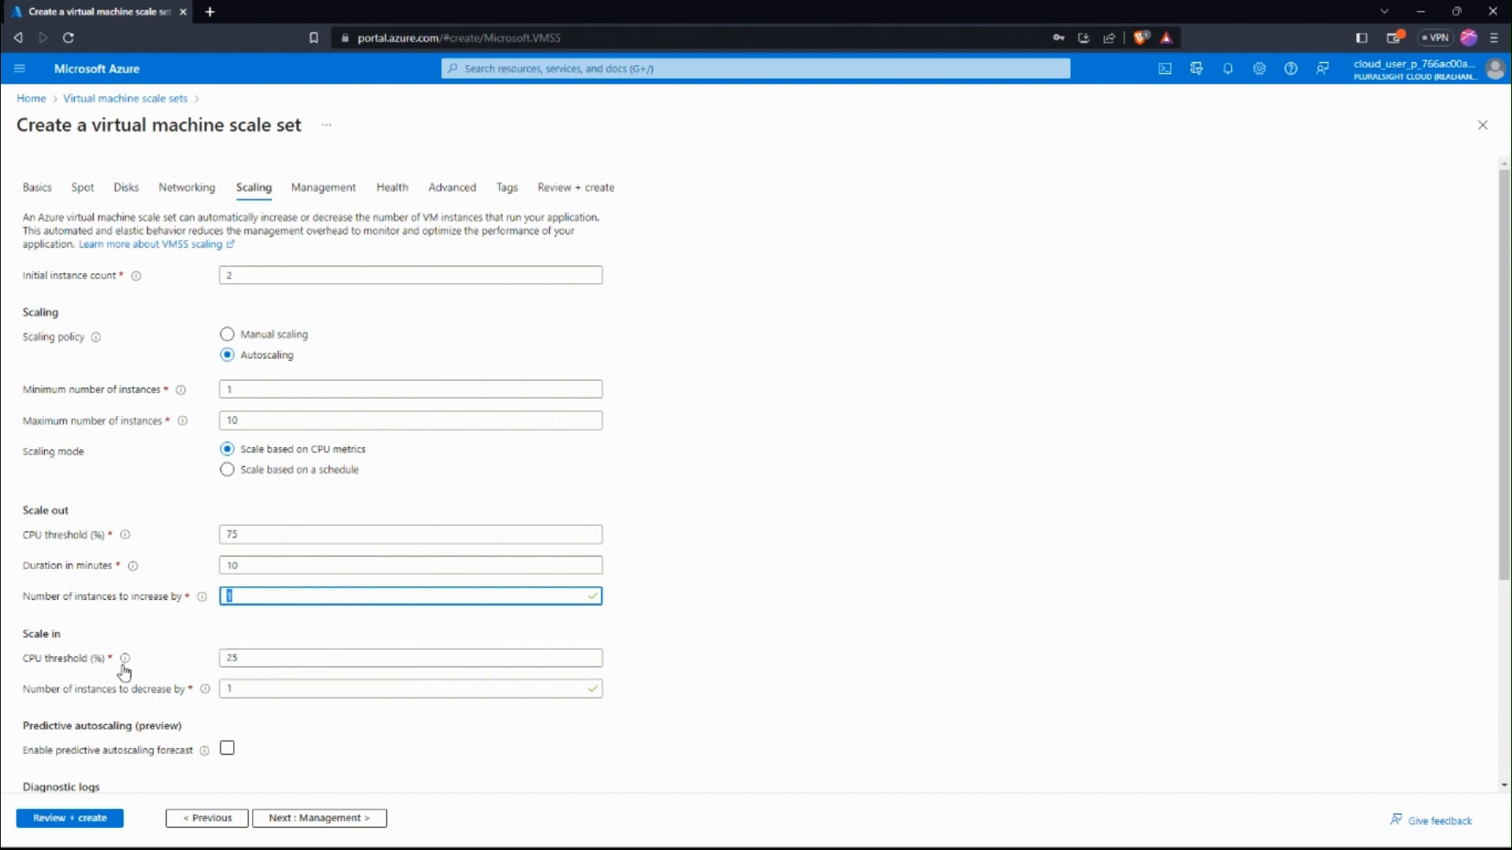
{"action": "left_click", "coordinate": [266, 691]}
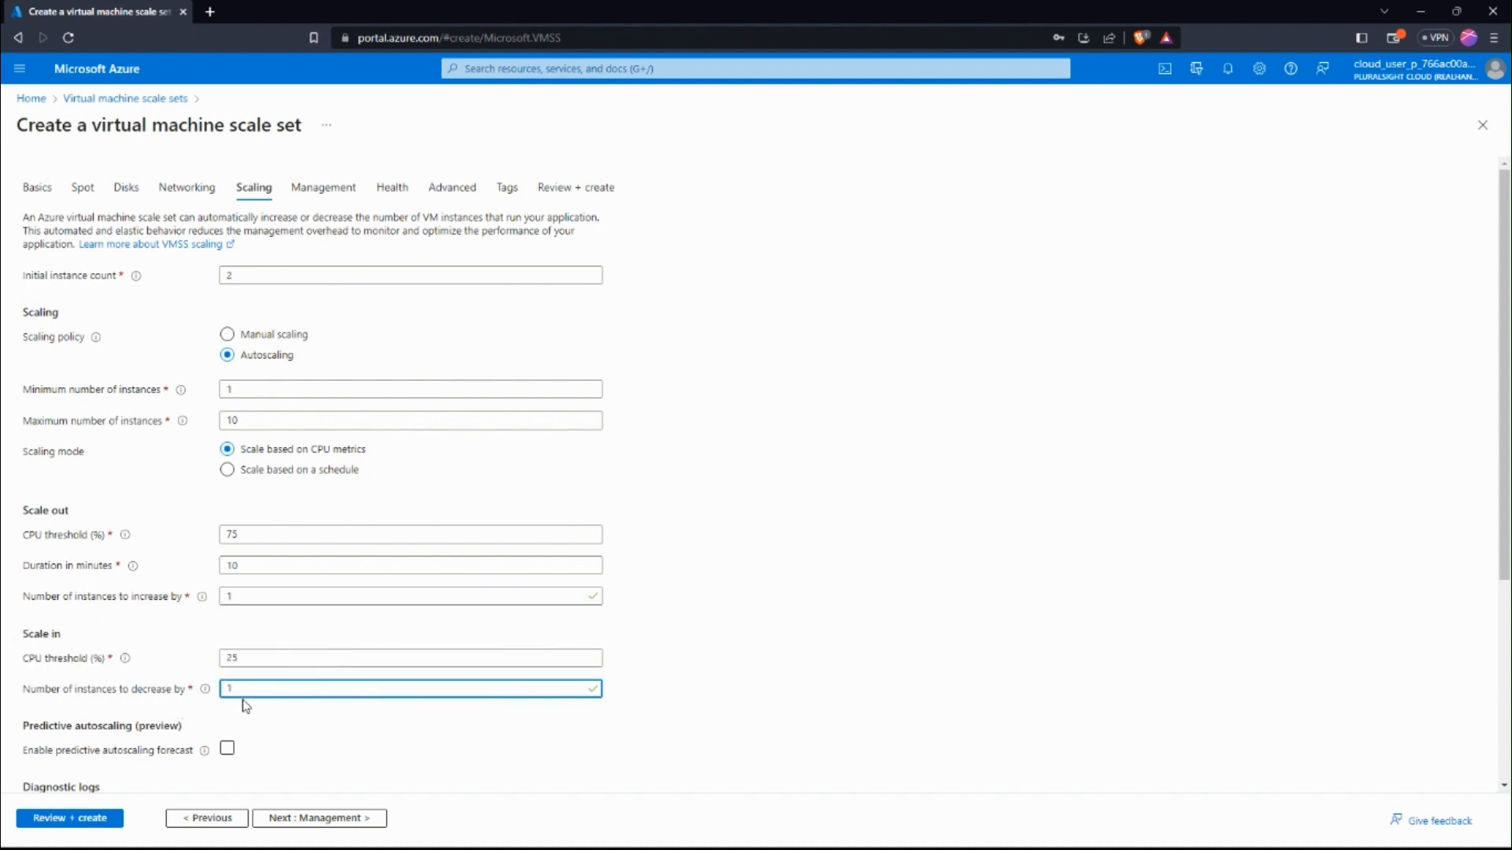
{"action": "left_click", "coordinate": [312, 754]}
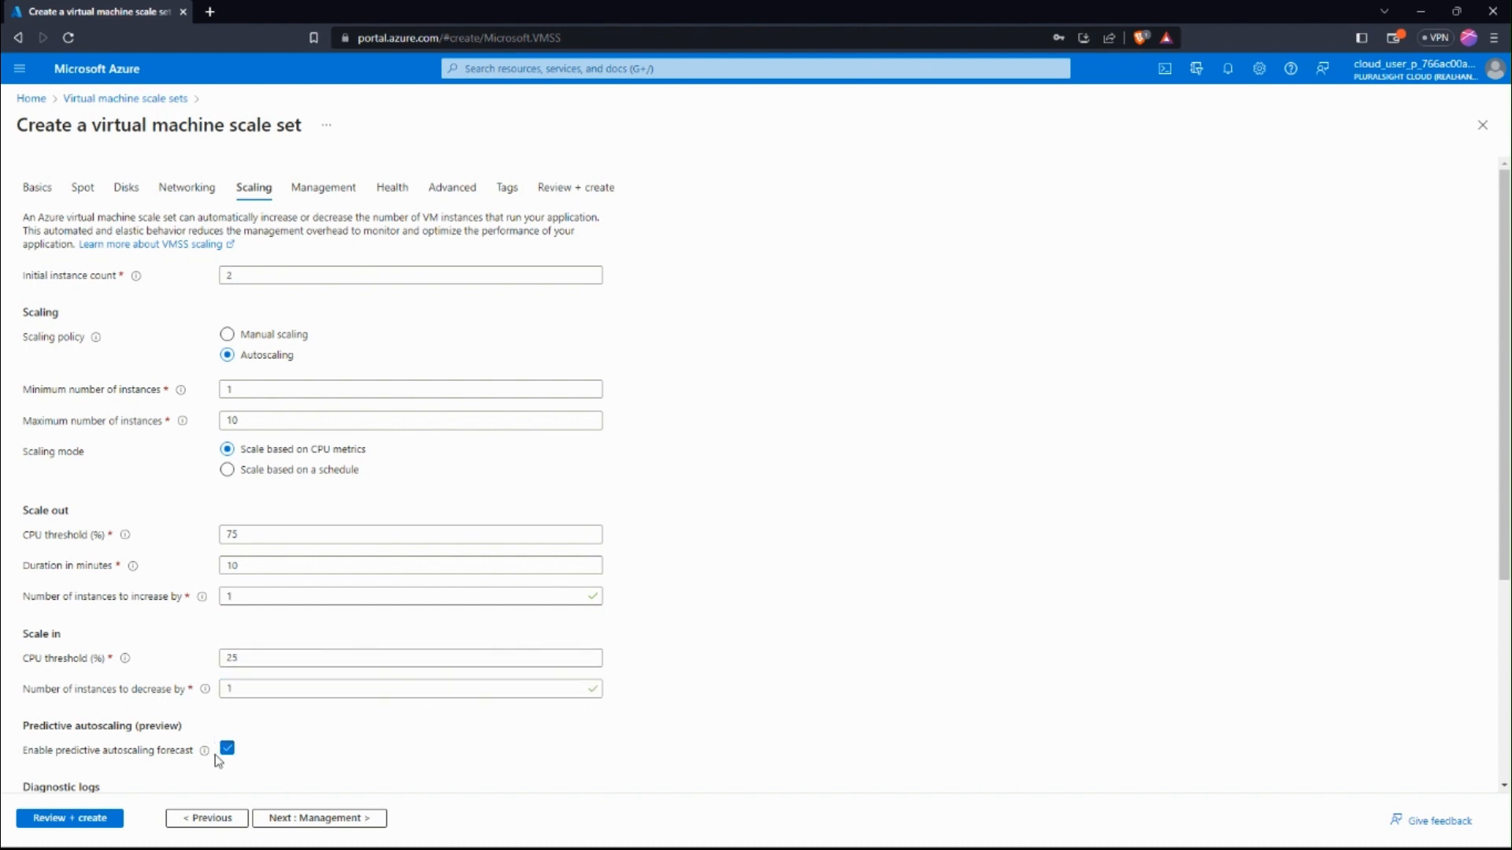
Step: Go past the management settings to the health settings and inspect the application health monitoring options, leaving monitoring disabled
{"action": "left_click", "coordinate": [284, 820]}
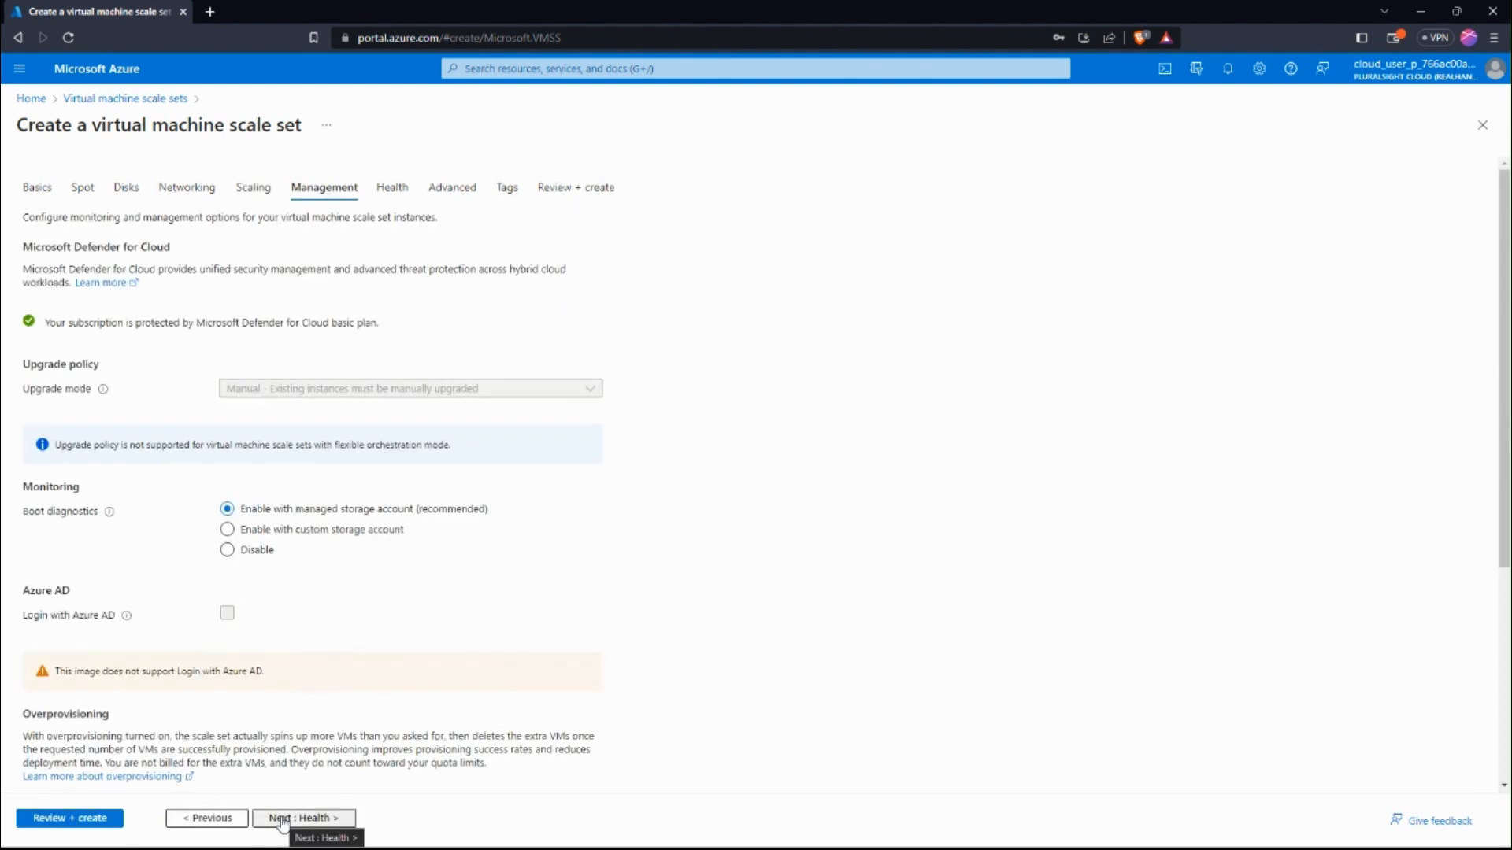
{"action": "left_click", "coordinate": [283, 820]}
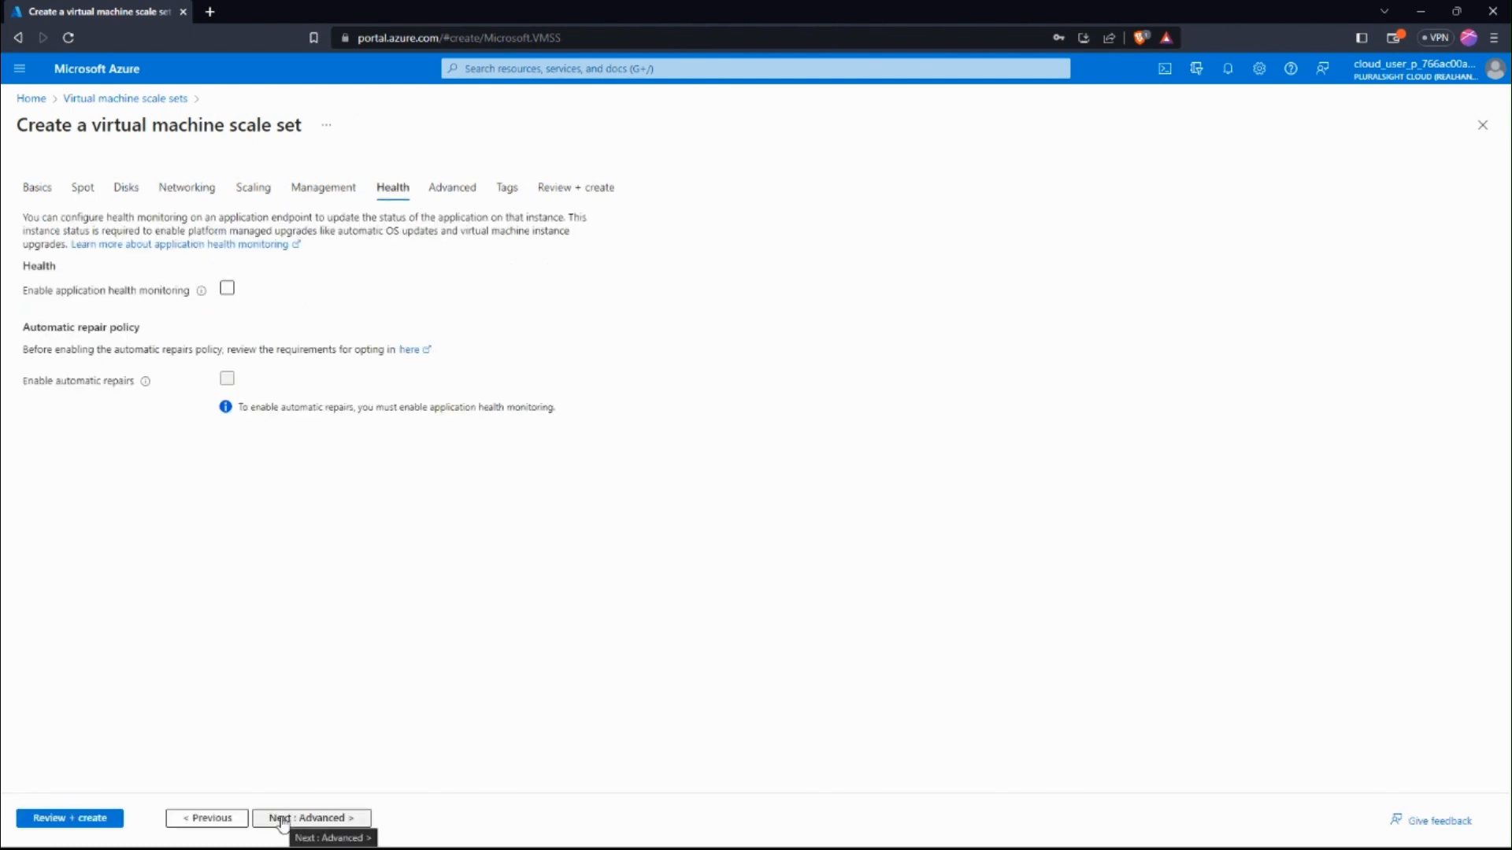
{"action": "left_click", "coordinate": [229, 289]}
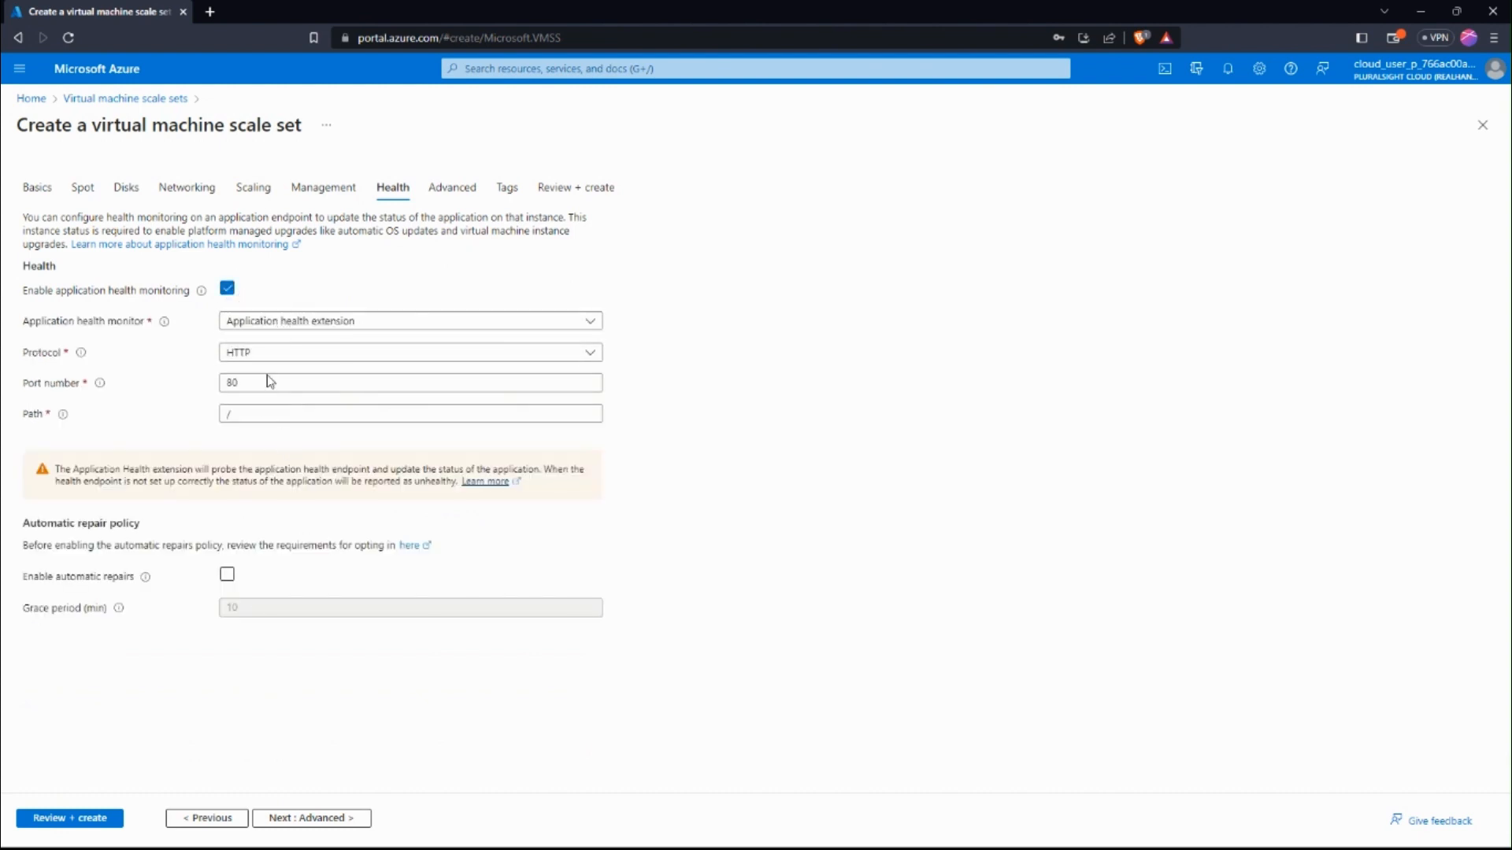
{"action": "left_click", "coordinate": [227, 289]}
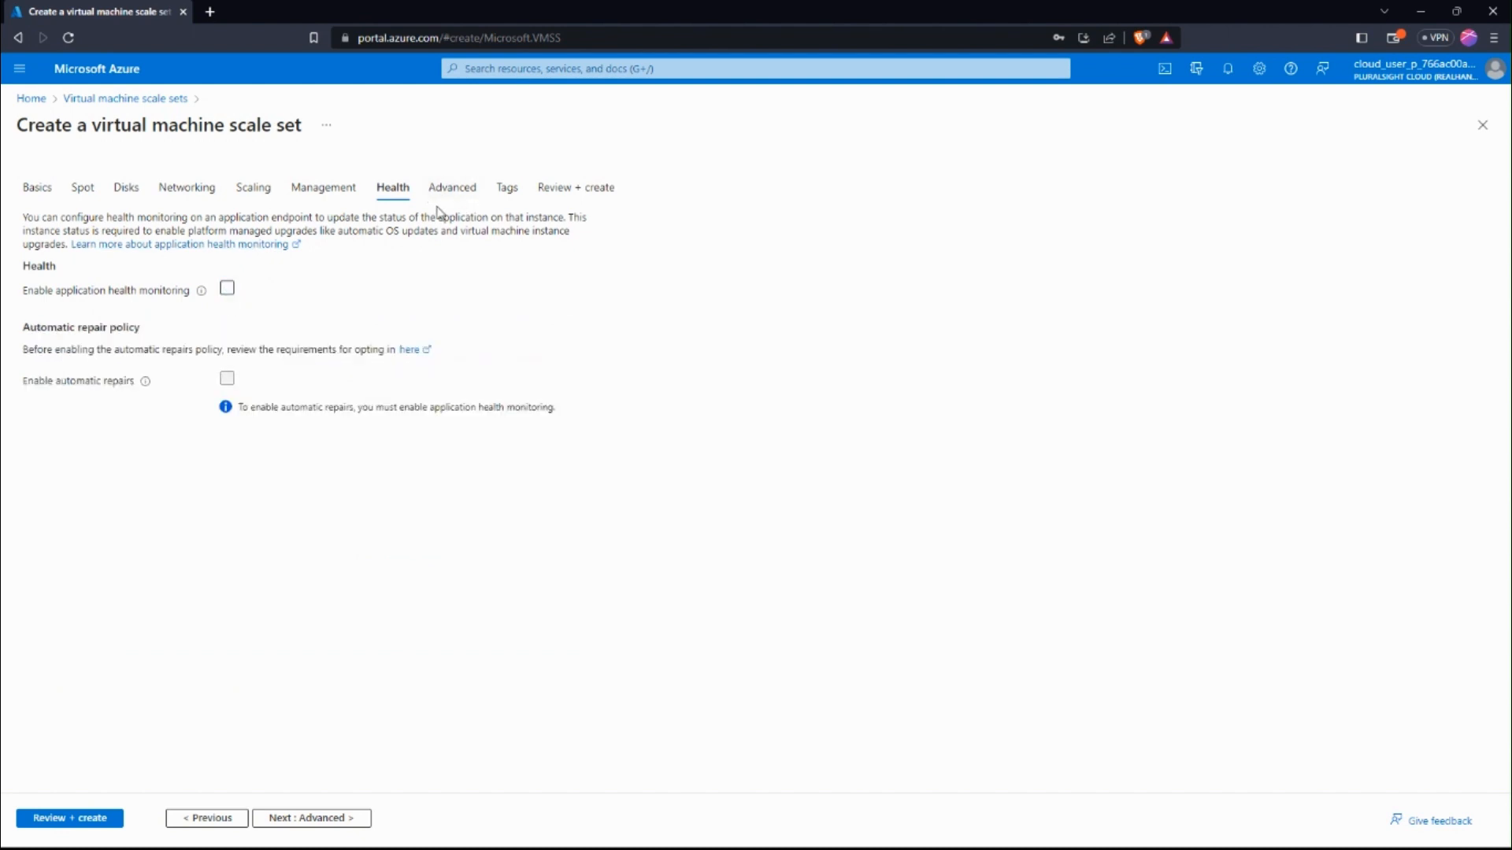
Step: Review and create the scale set with the configured settings, and open the deployed vvssdemo resource
{"action": "left_click", "coordinate": [71, 821]}
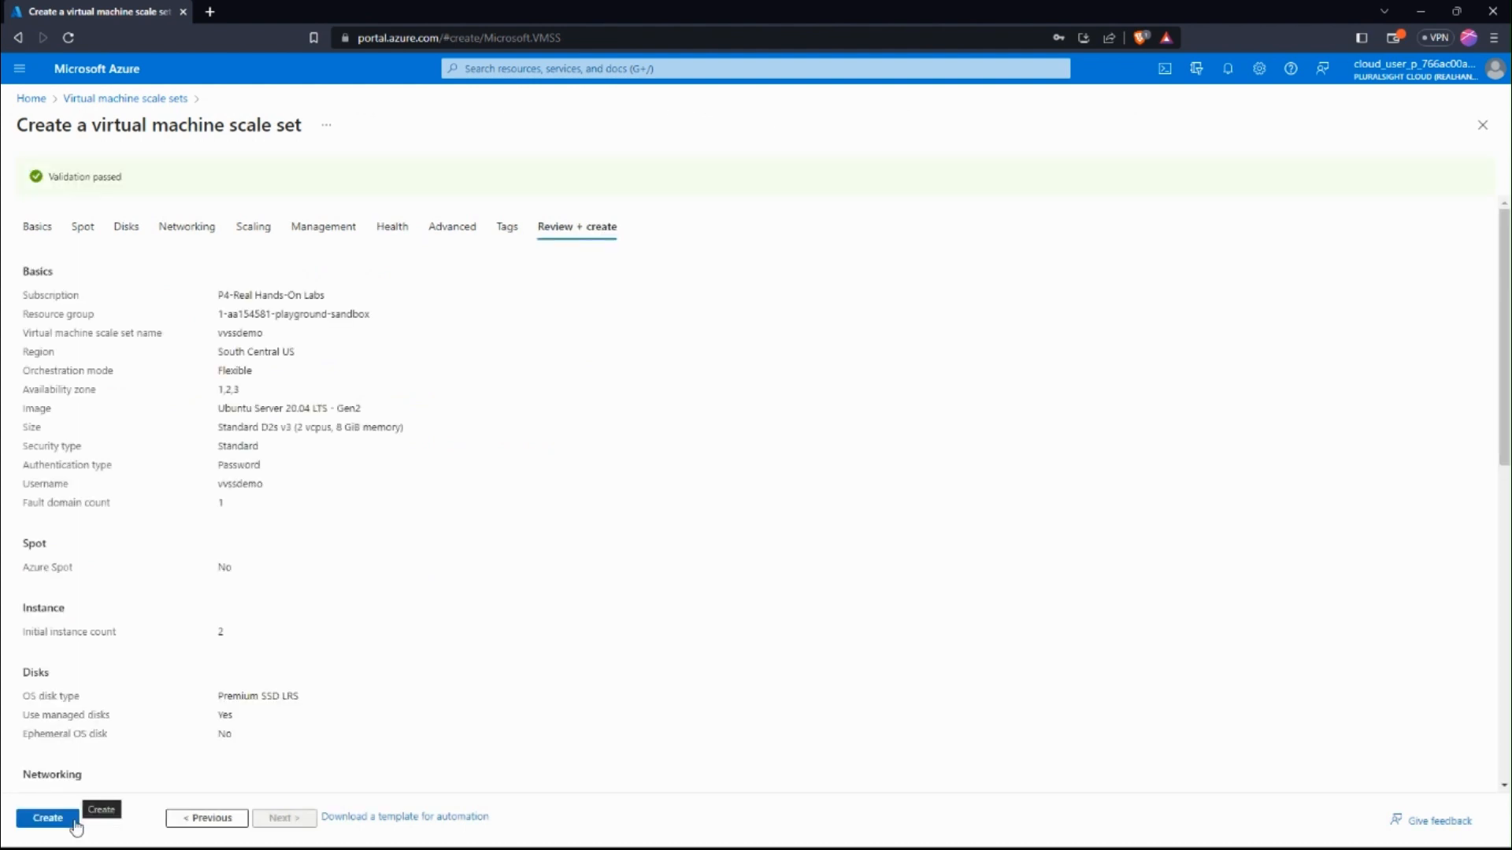
{"action": "left_click", "coordinate": [74, 822]}
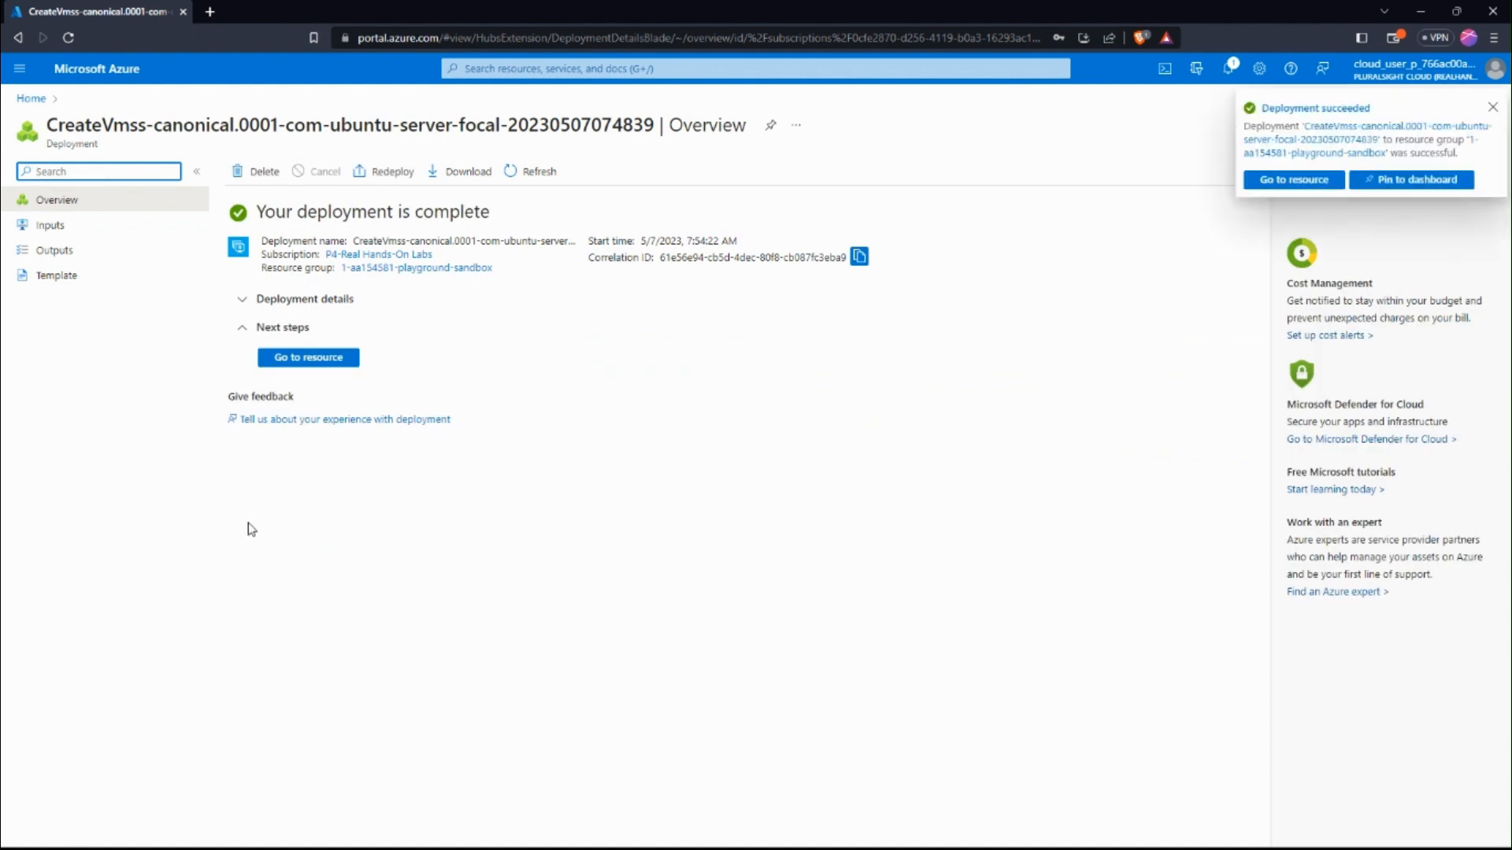
{"action": "left_click", "coordinate": [323, 358]}
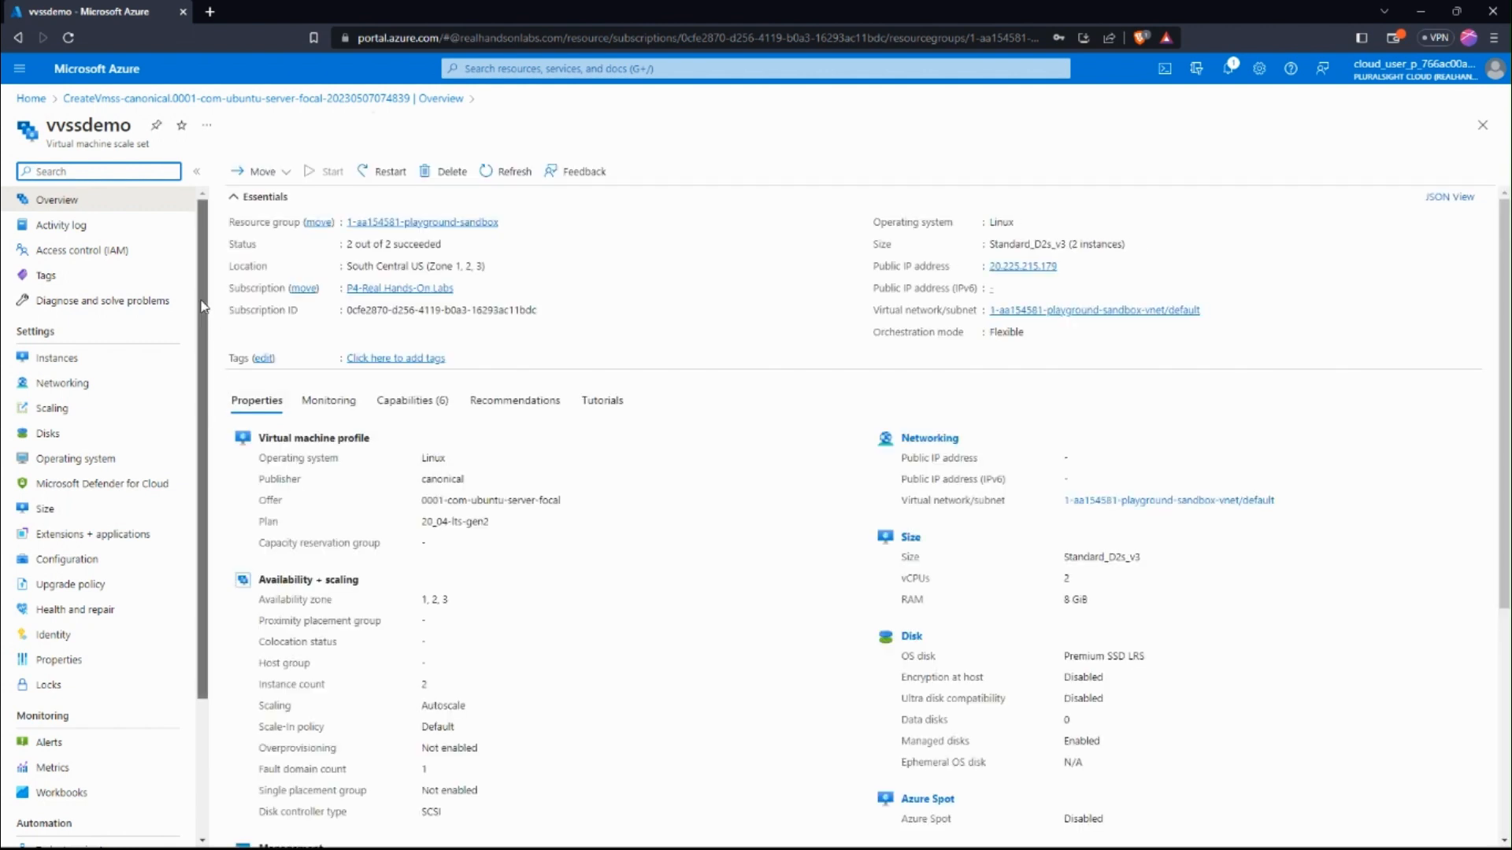
Step: Open the vvssdemo scale set's scaling settings and examine the custom autoscale configuration, scale-out and scale-in rules, and instance limits
{"action": "left_click_drag", "start_coordinate": [202, 307], "coordinate": [171, 478]}
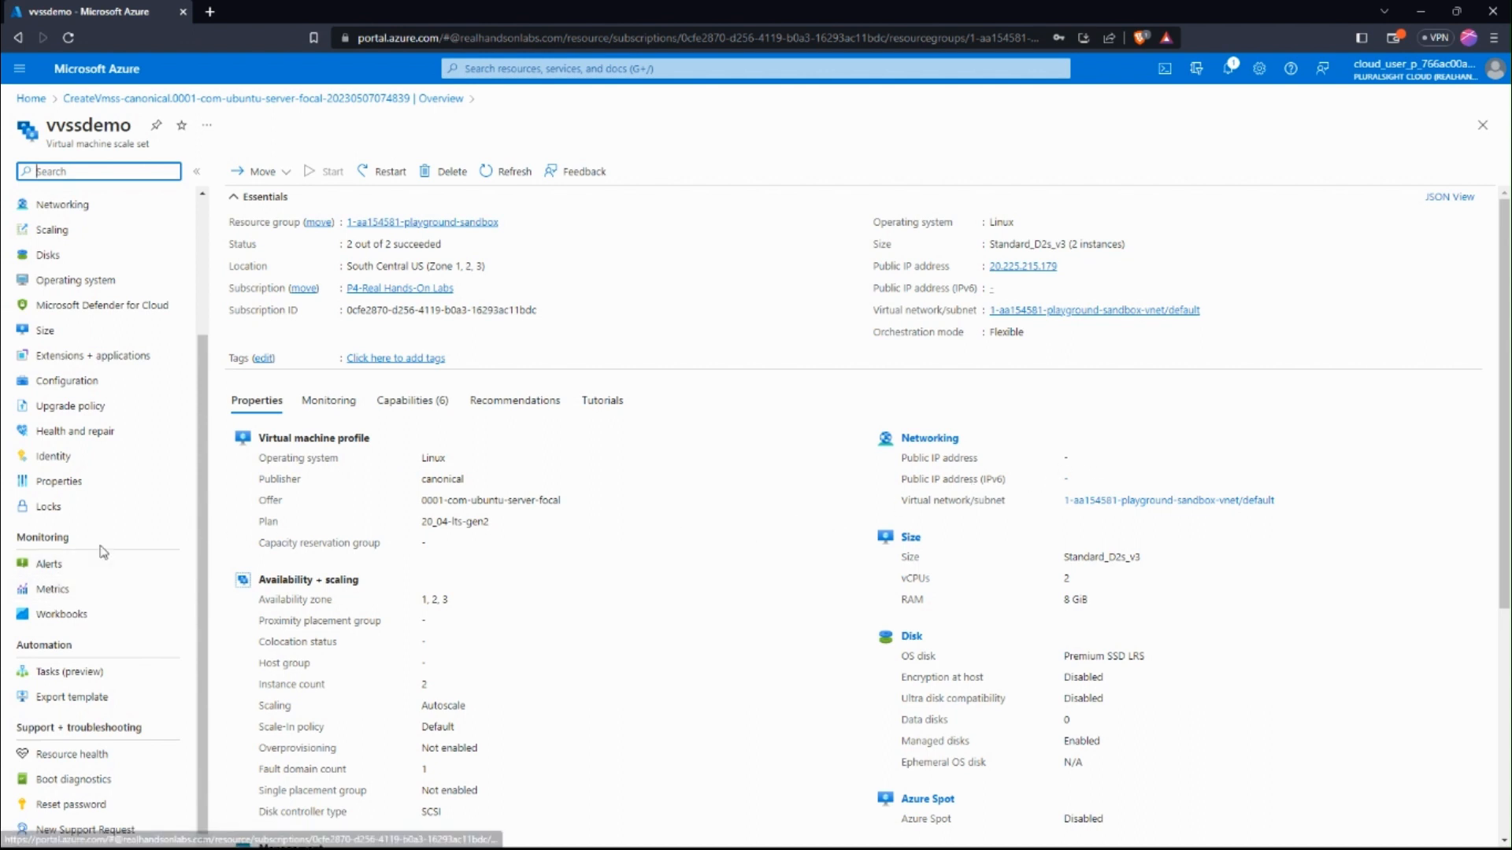
{"action": "left_click_drag", "start_coordinate": [206, 435], "coordinate": [225, 319]}
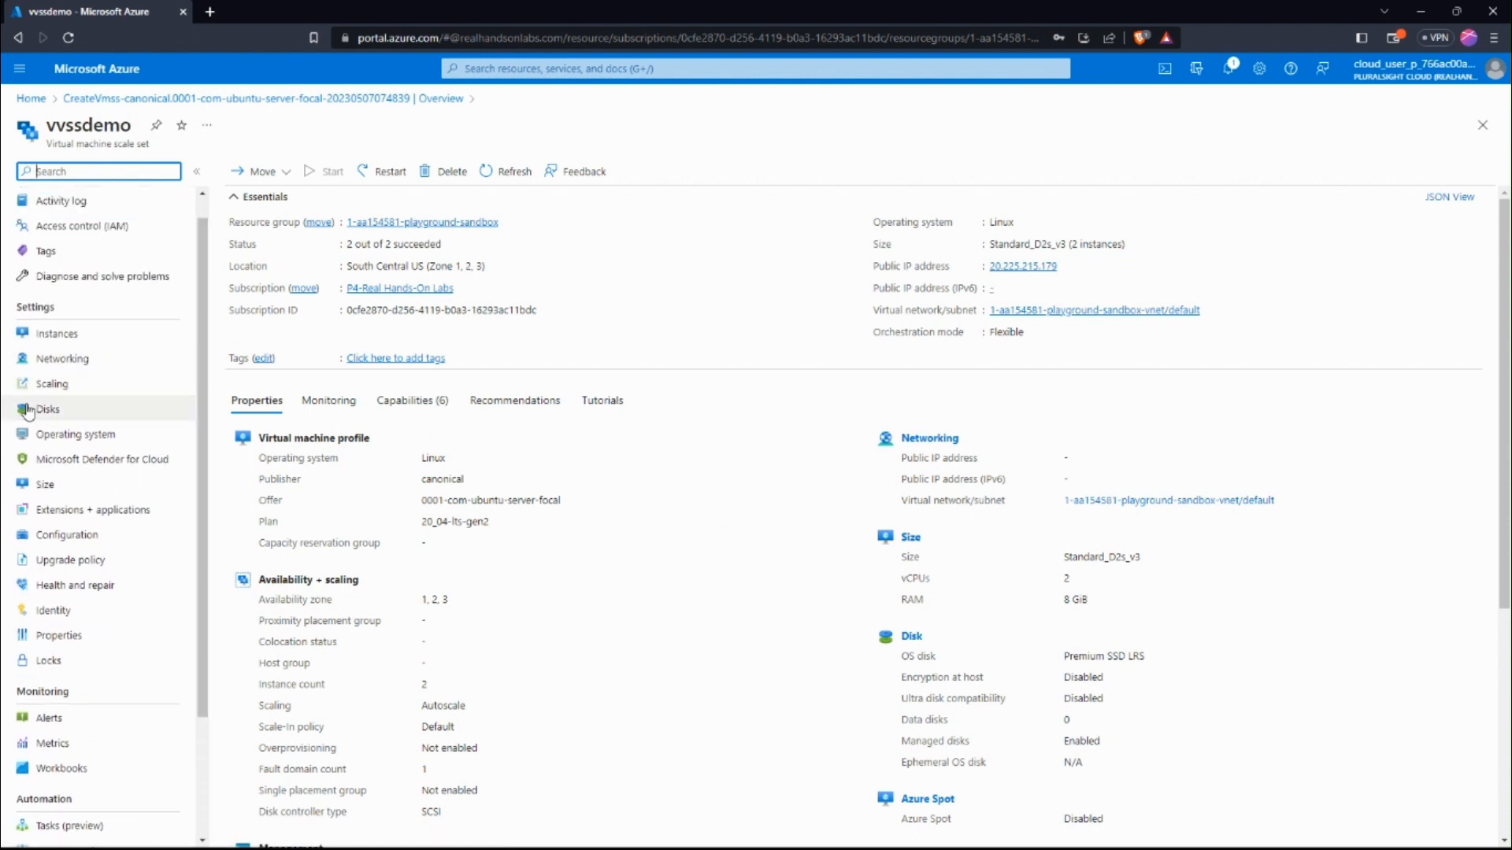
{"action": "left_click", "coordinate": [58, 384]}
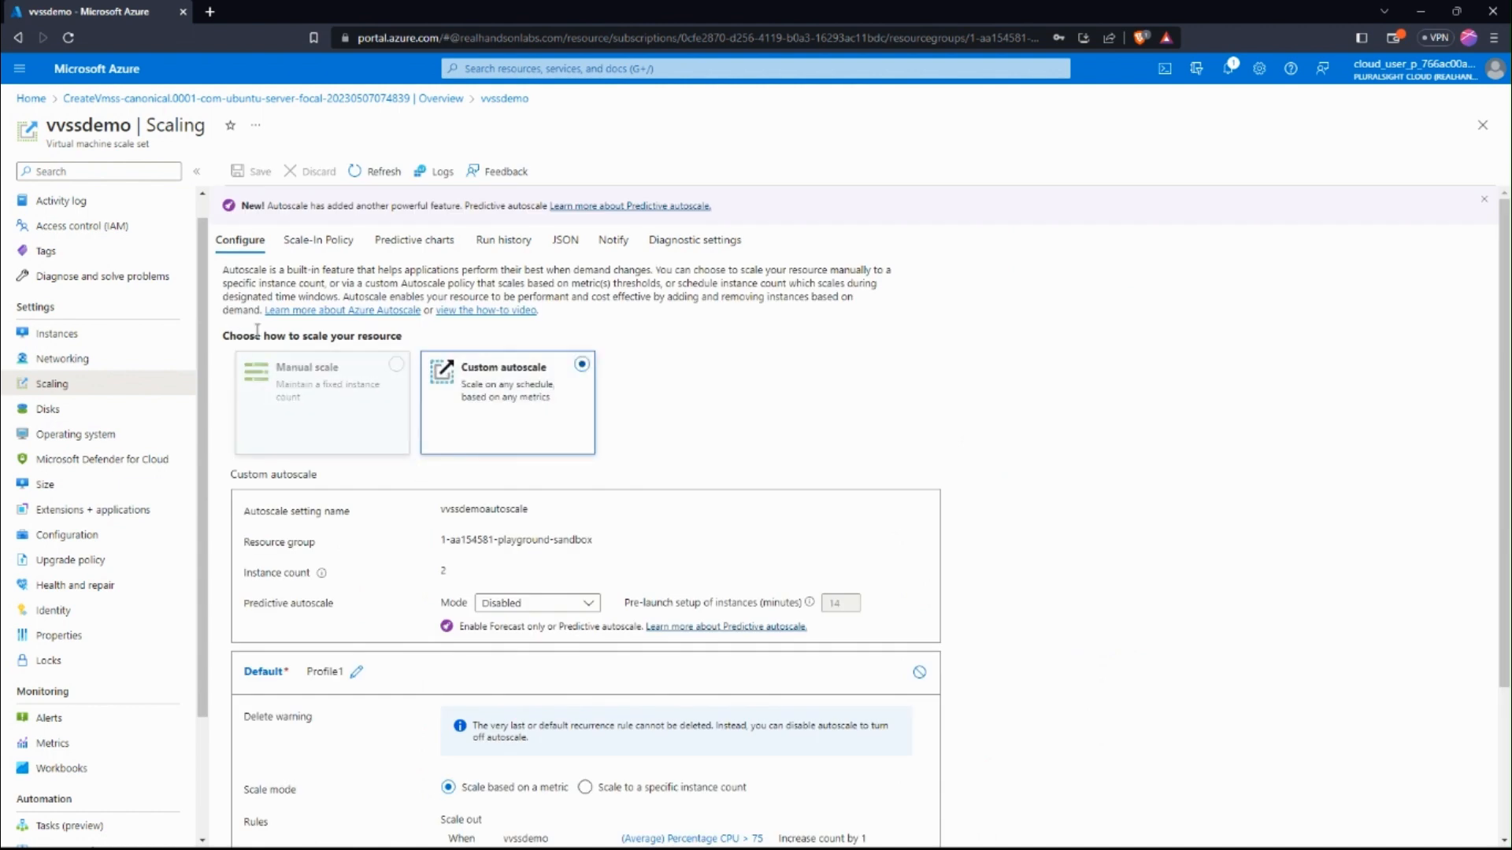
{"action": "scroll", "coordinate": [196, 305], "scroll_direction": "down", "scroll_amount": 2}
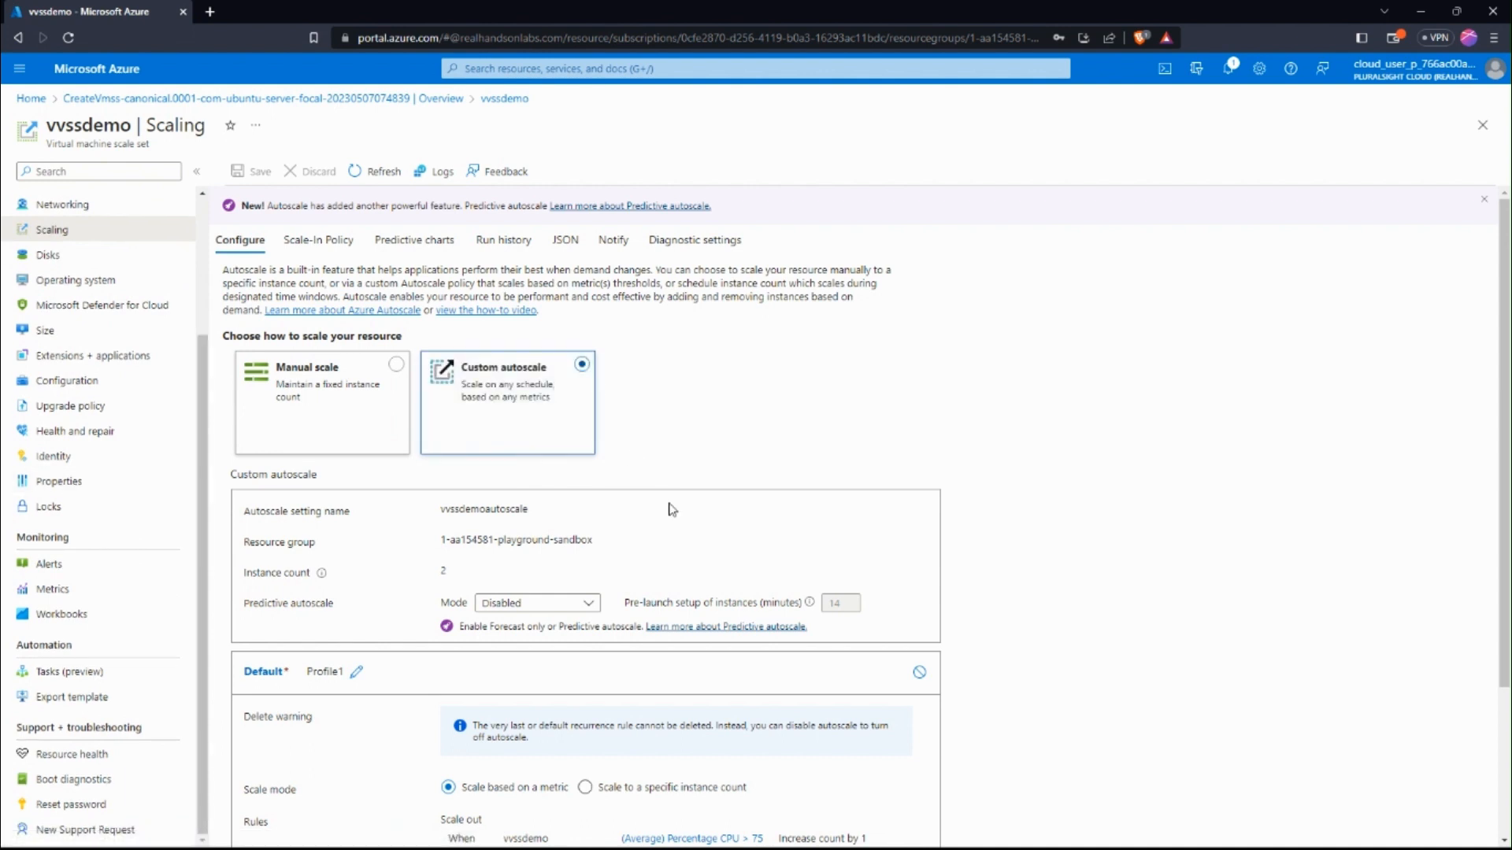
{"action": "left_click_drag", "start_coordinate": [1507, 377], "coordinate": [1473, 538]}
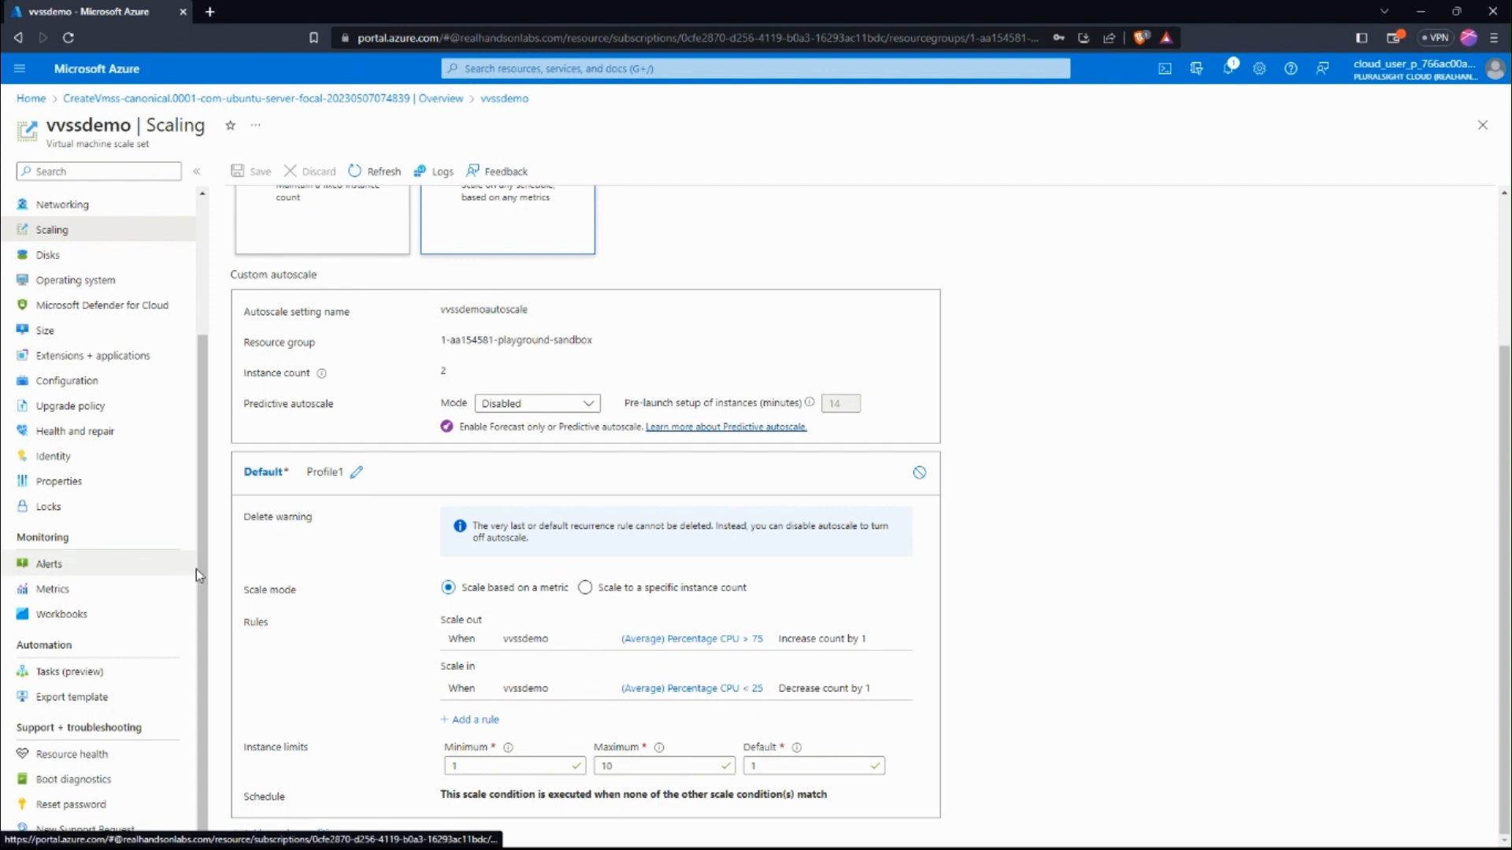
{"action": "scroll", "coordinate": [199, 570], "scroll_direction": "up", "scroll_amount": 3}
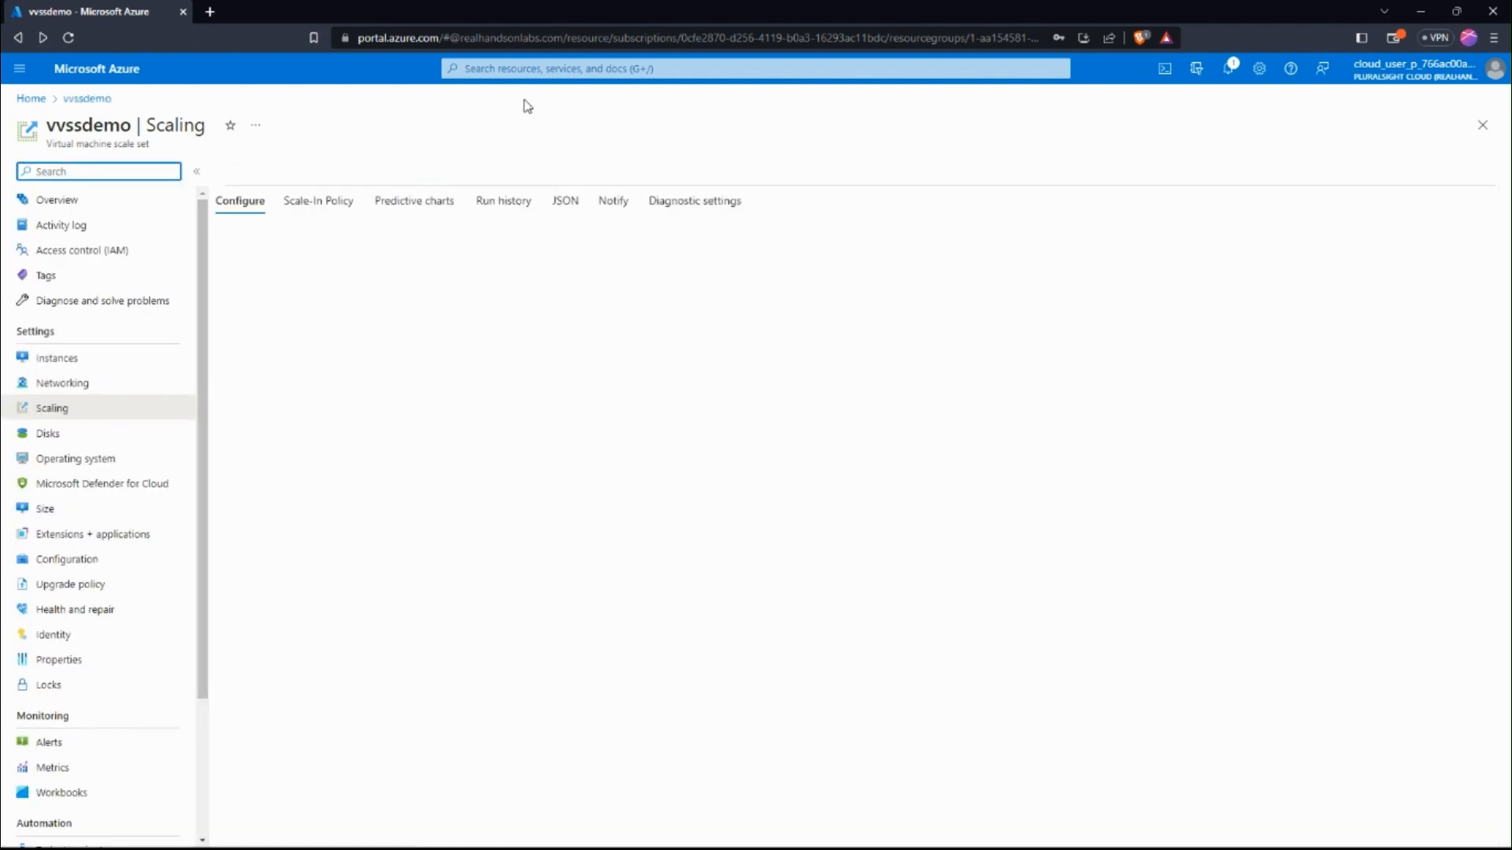
Step: Open the Availability sets service from the portal's recent services
{"action": "left_click", "coordinate": [520, 71]}
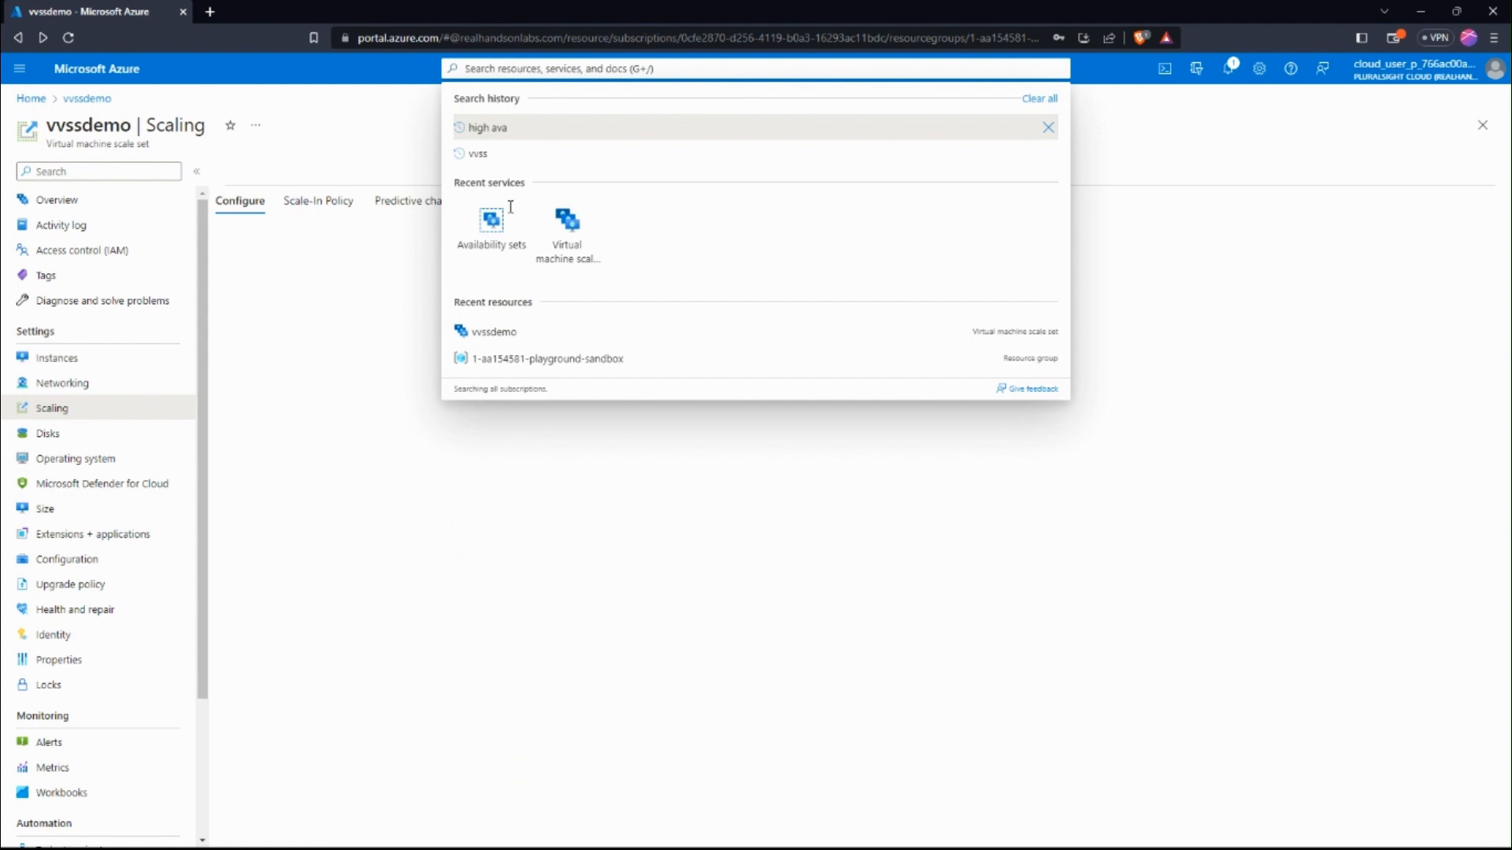
{"action": "left_click", "coordinate": [495, 244]}
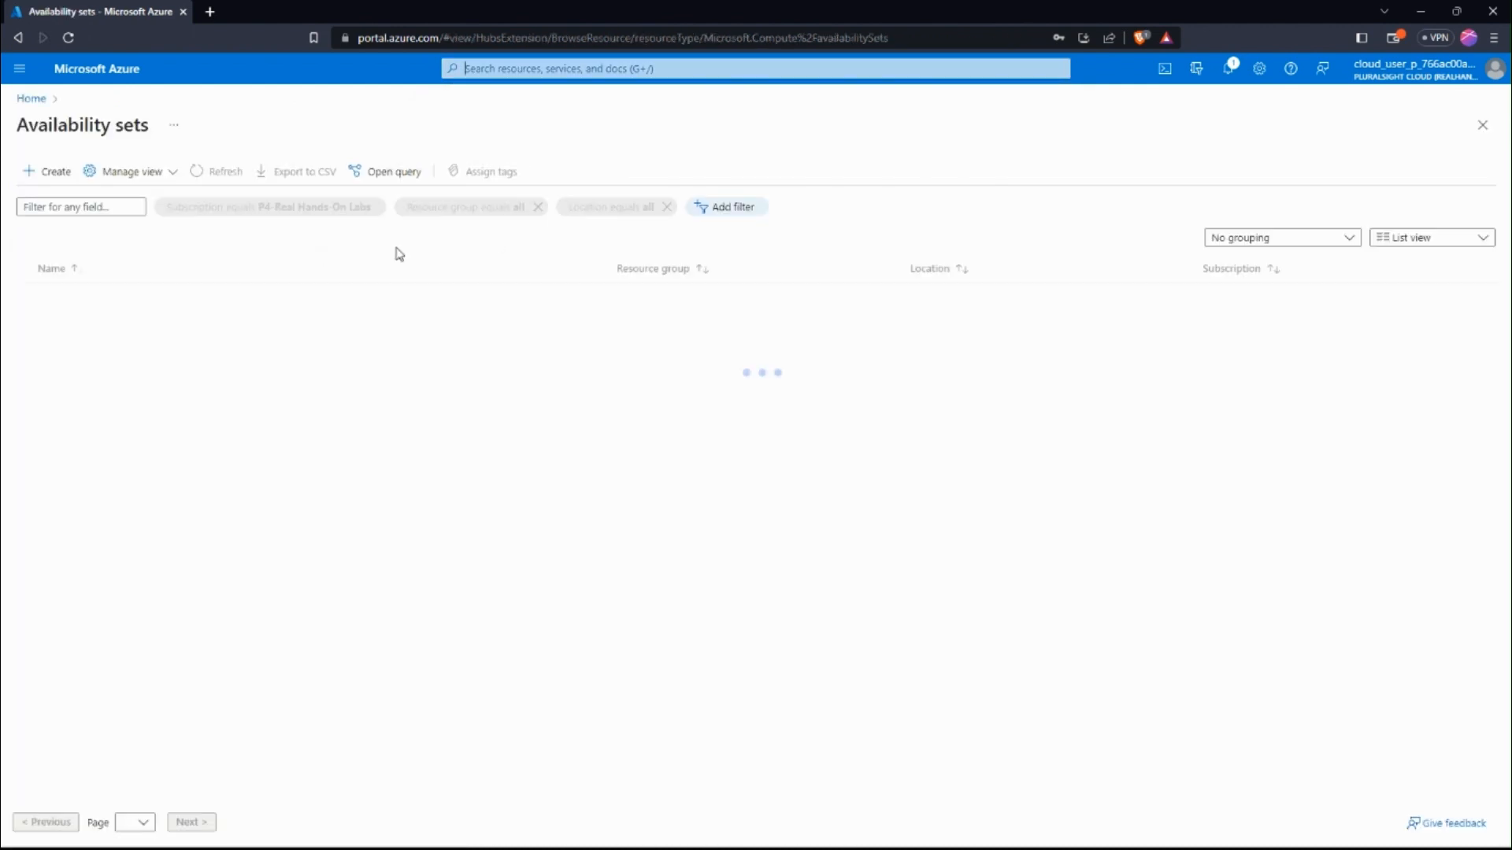